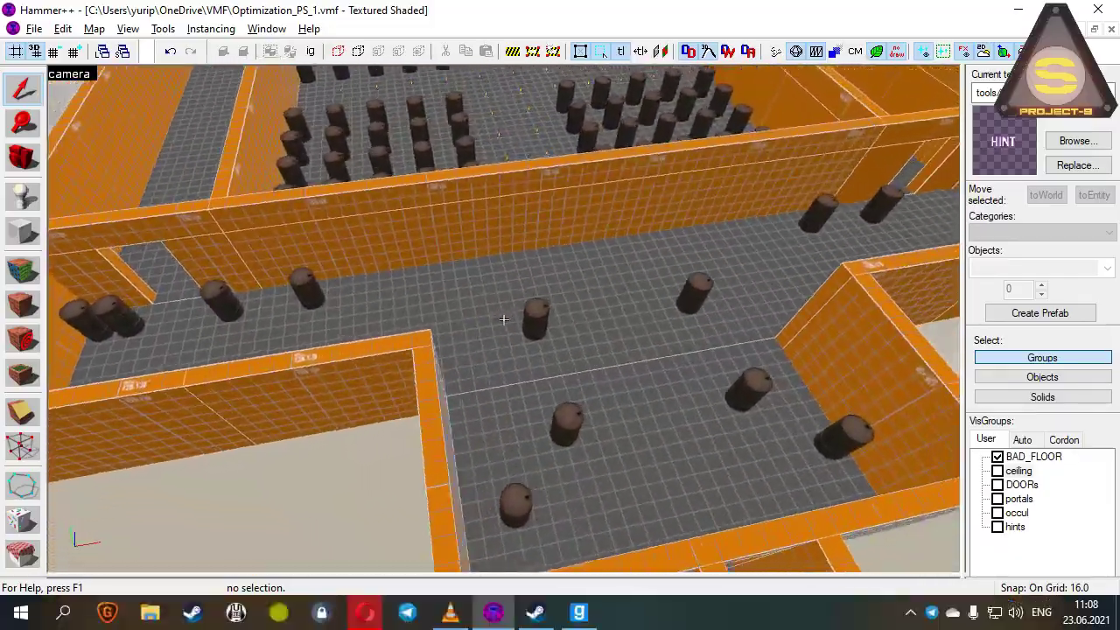
# Step: Examine the map's overall layout, including the long corridor, side rooms and barrel-filled halls
pyautogui.press('s')
pyautogui.press('w')
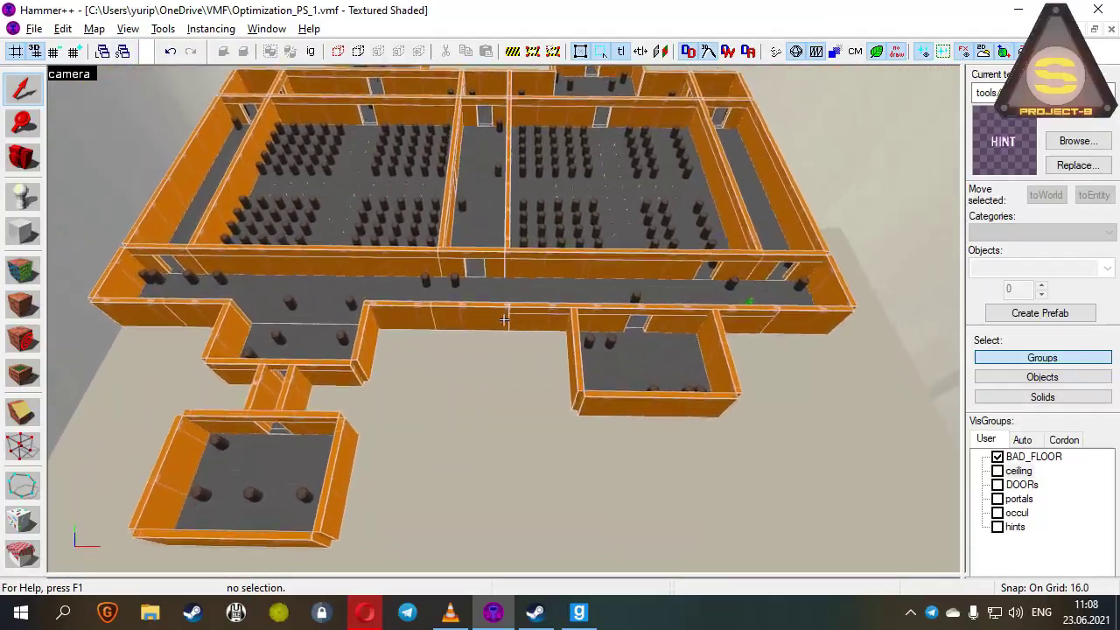
pyautogui.press('d')
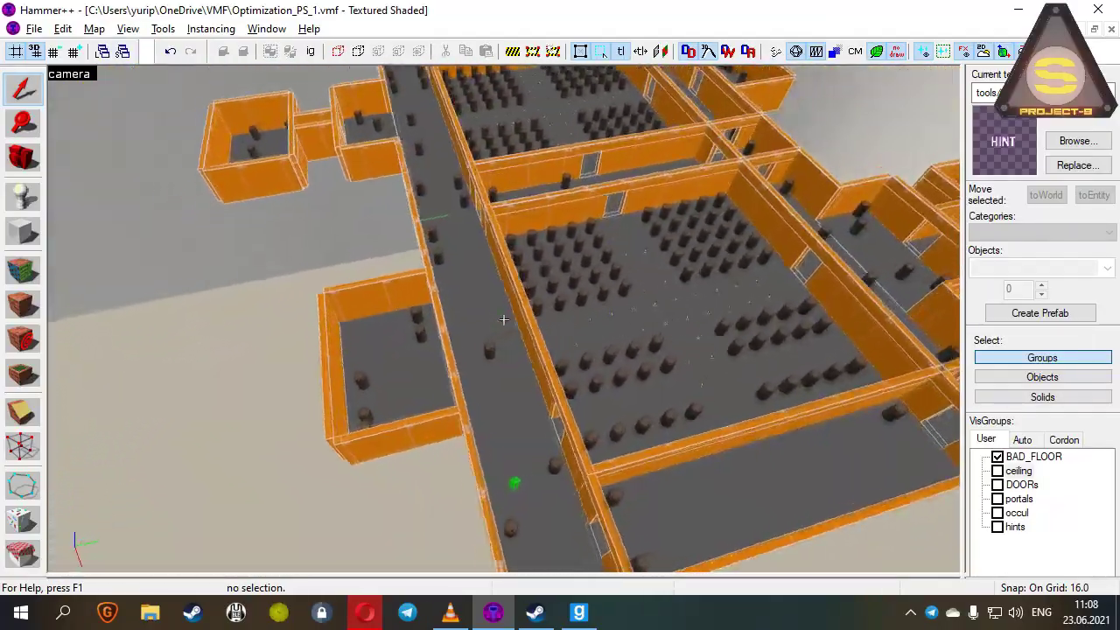
pyautogui.press('d')
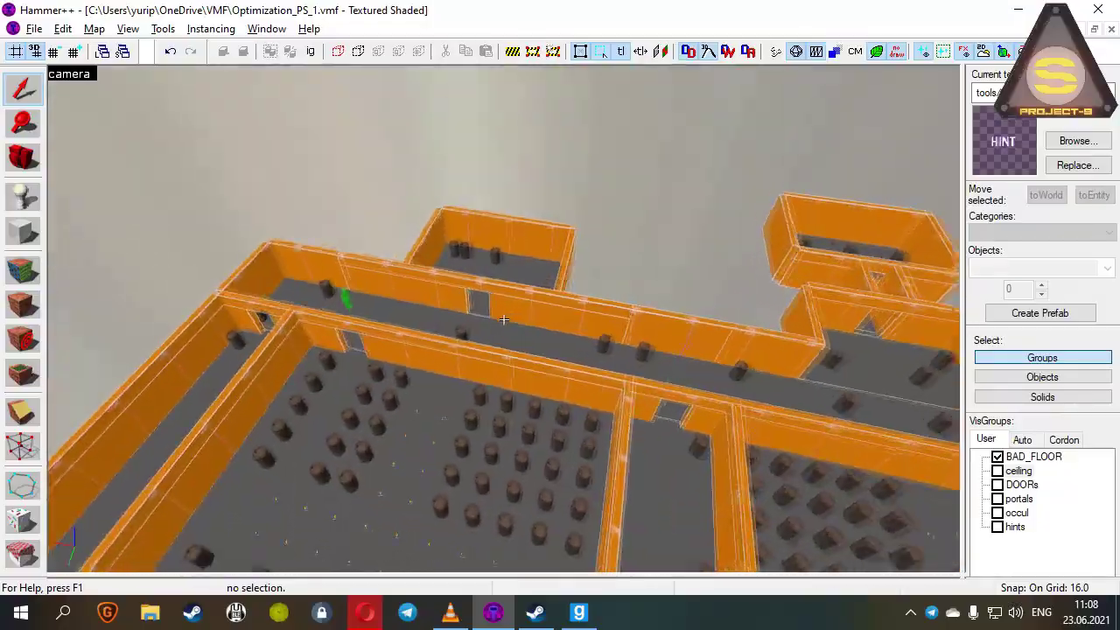
pyautogui.press('w')
pyautogui.press('w')
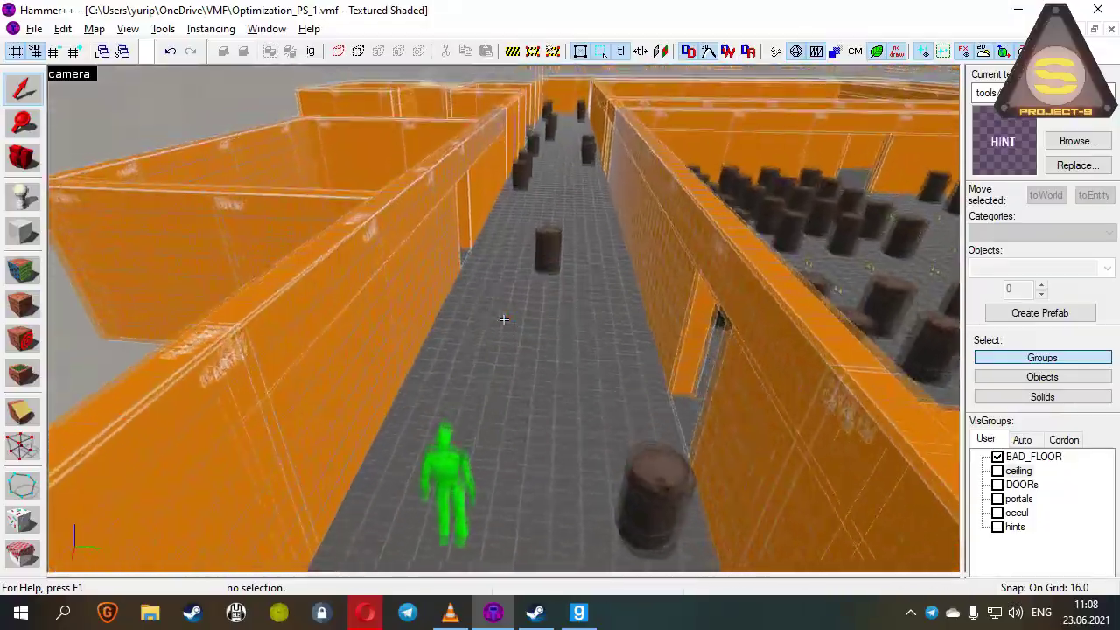
pyautogui.press('w')
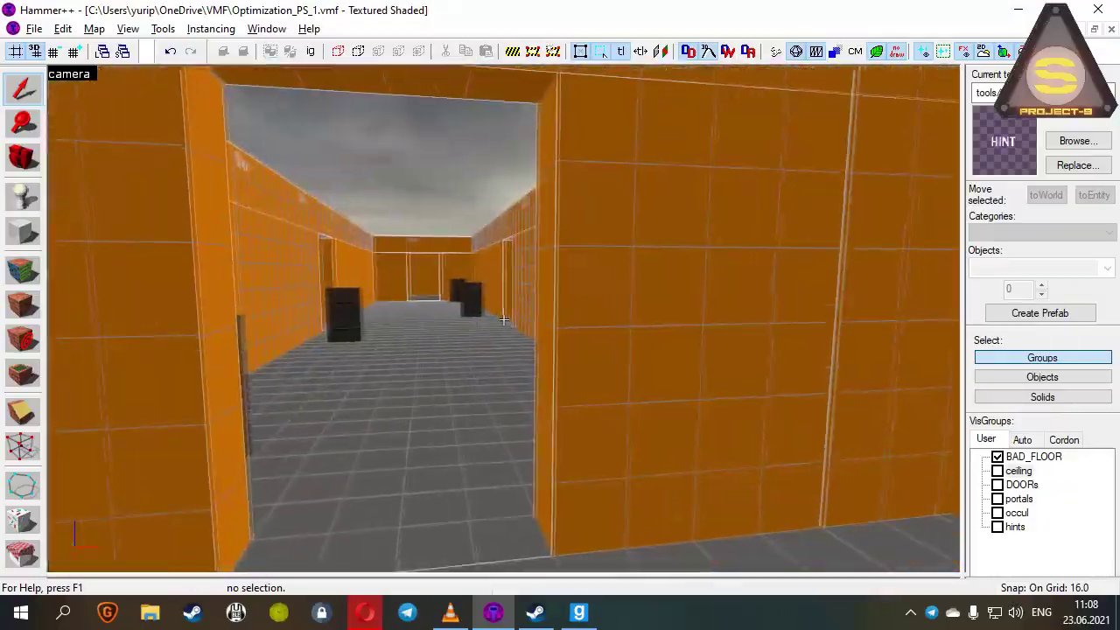
pyautogui.press('w')
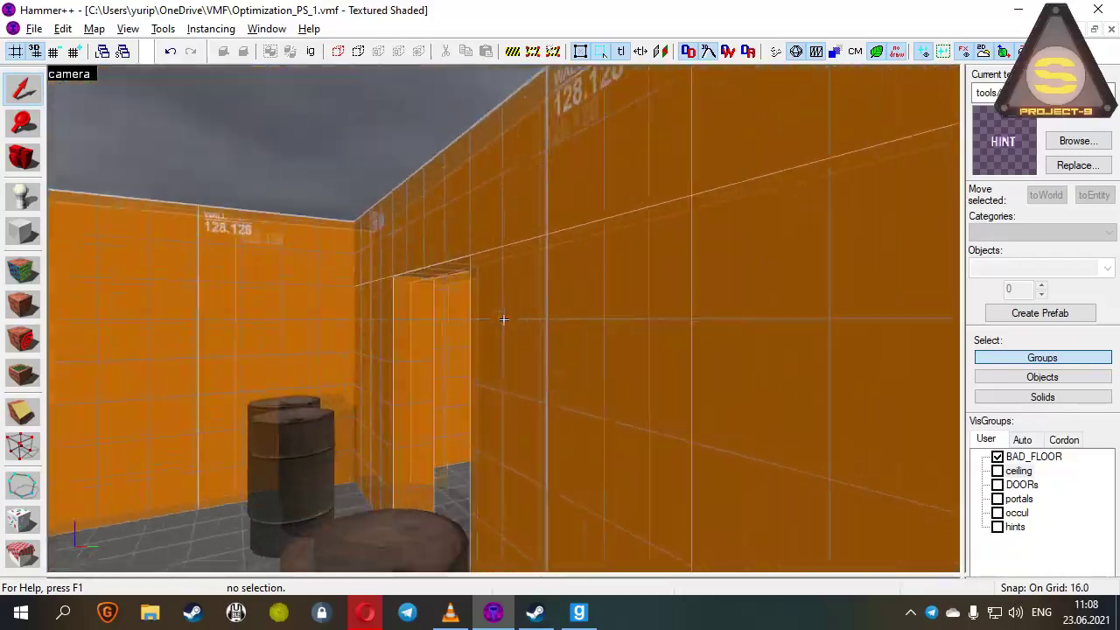
pyautogui.press('s')
pyautogui.press('d')
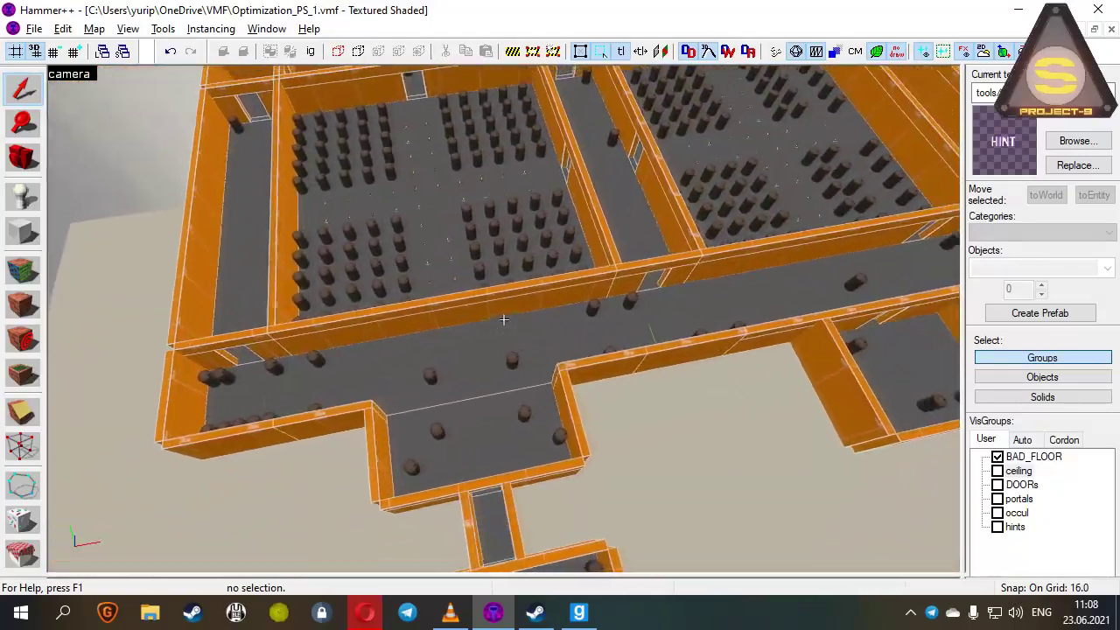
pyautogui.press('d')
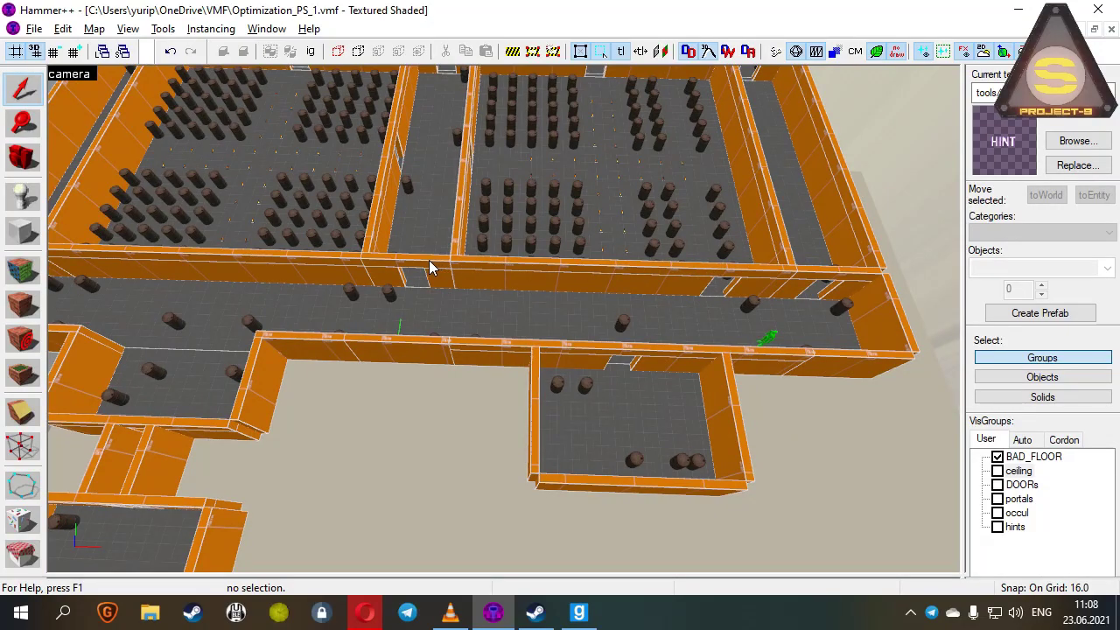
pyautogui.press('z')
pyautogui.press('s')
pyautogui.press('z')
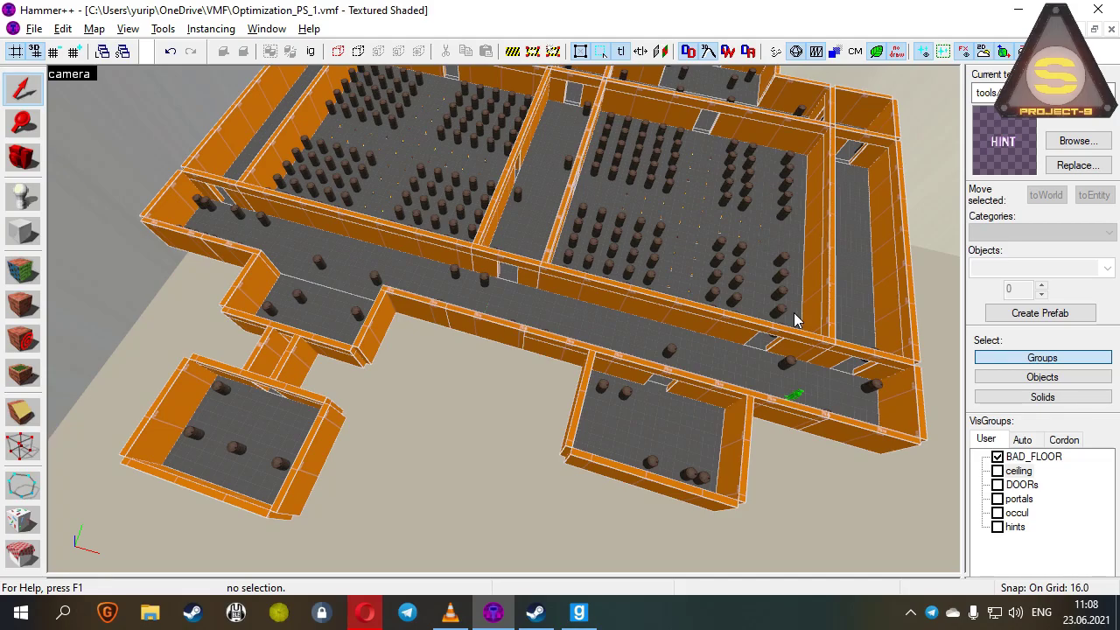
# Step: Examine the corridor end with the player model and the doorways into the adjacent barrel hall
pyautogui.press('d')
pyautogui.press('w')
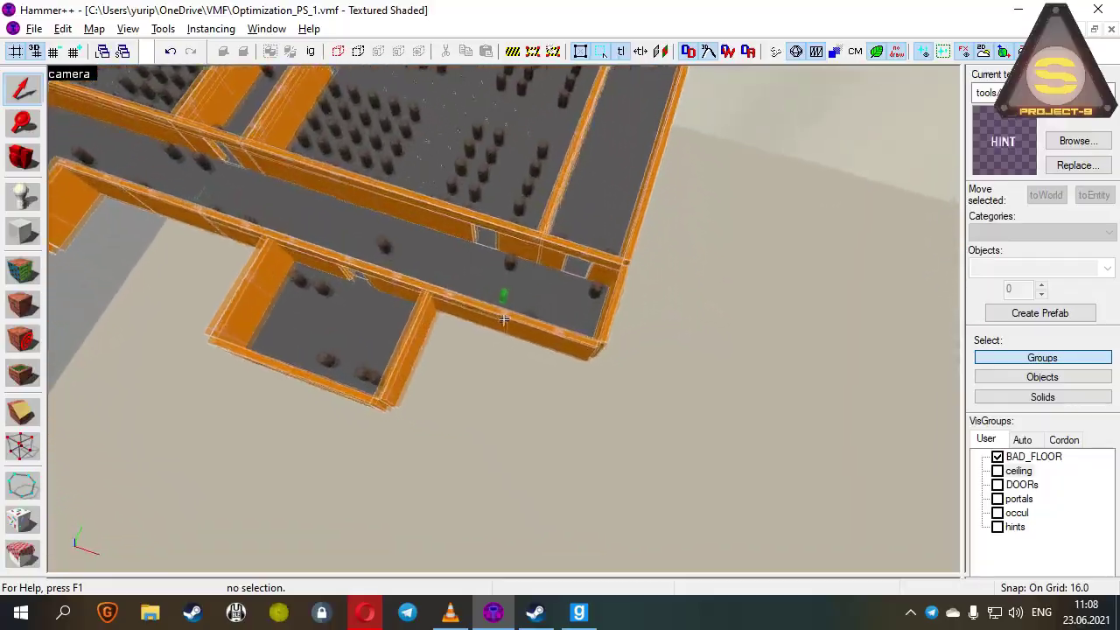
pyautogui.press('w')
pyautogui.press('d')
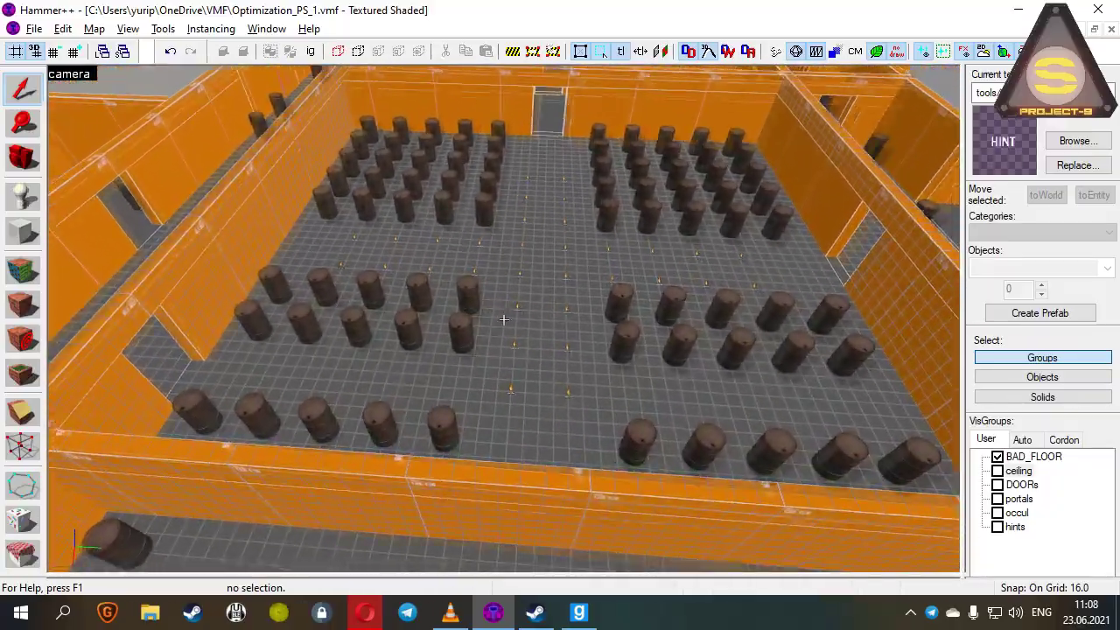
pyautogui.press('w')
pyautogui.press('a')
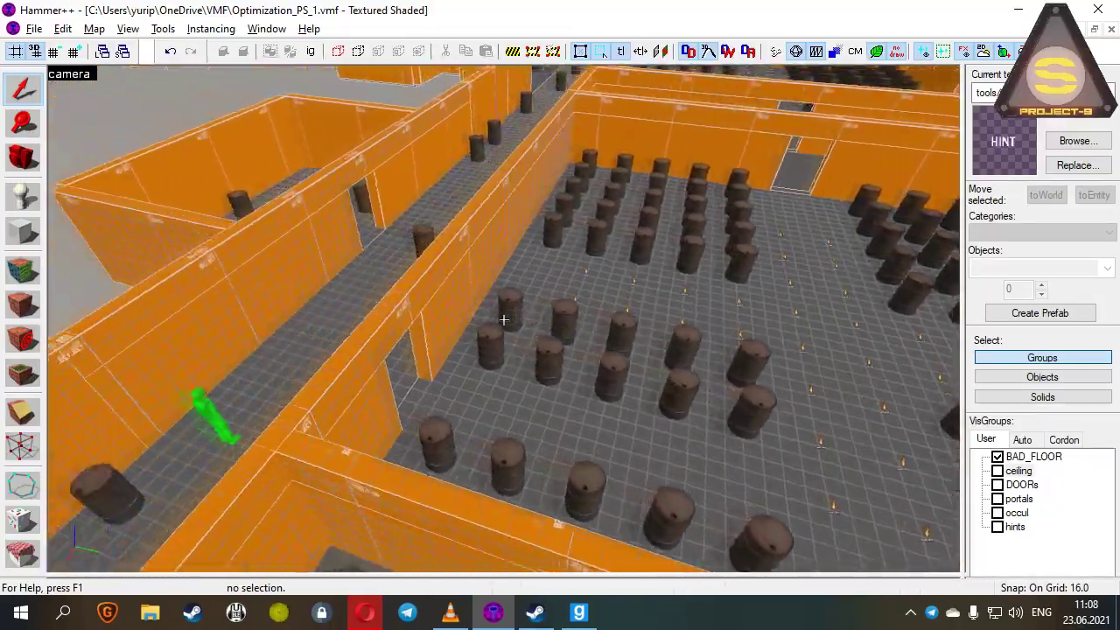
pyautogui.press('s')
pyautogui.press('w')
pyautogui.press('a')
pyautogui.press('z')
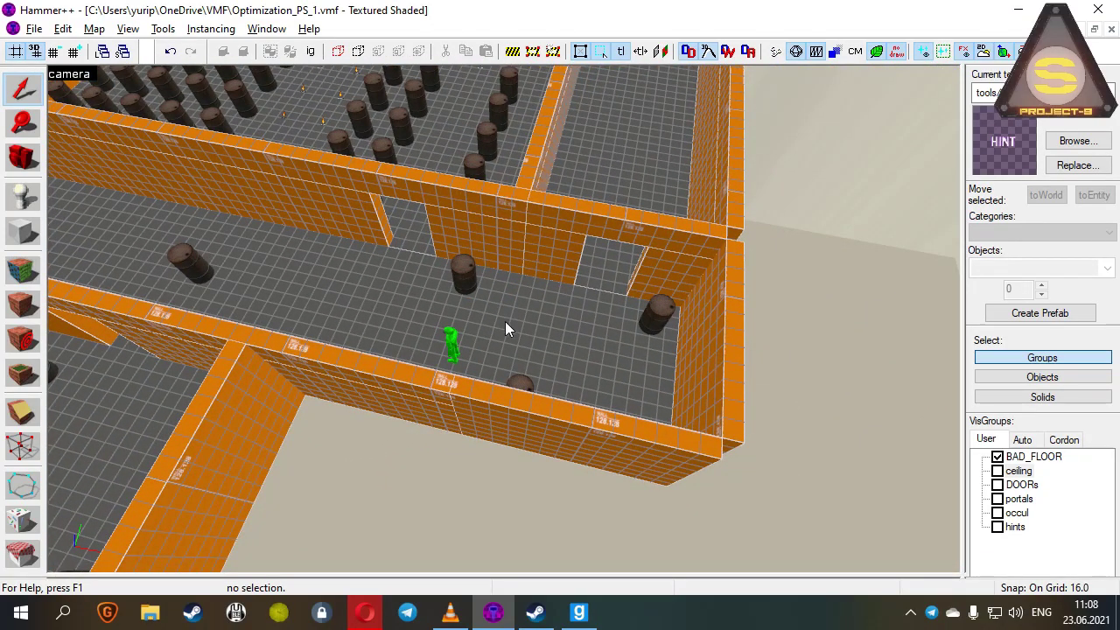
# Step: Show the ceiling visgroup and compile the map
pyautogui.click(999, 474)
pyautogui.press('F9')
pyautogui.click(571, 454)
# Step: Load the map's portal file and hide the ceiling visgroup
pyautogui.click(93, 30)
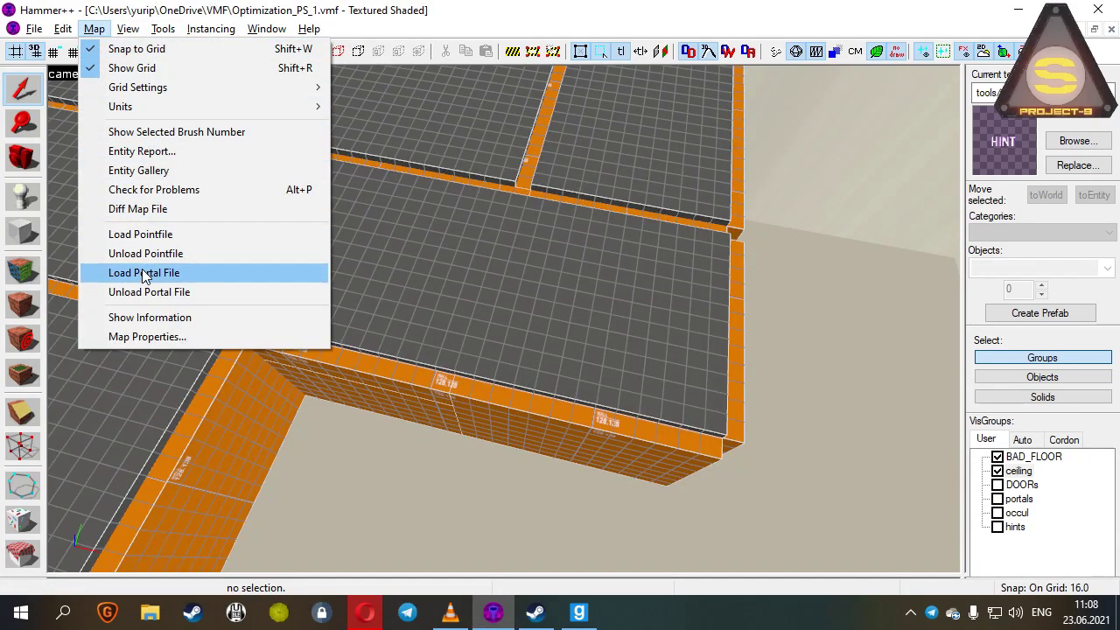
pyautogui.click(145, 273)
pyautogui.click(607, 371)
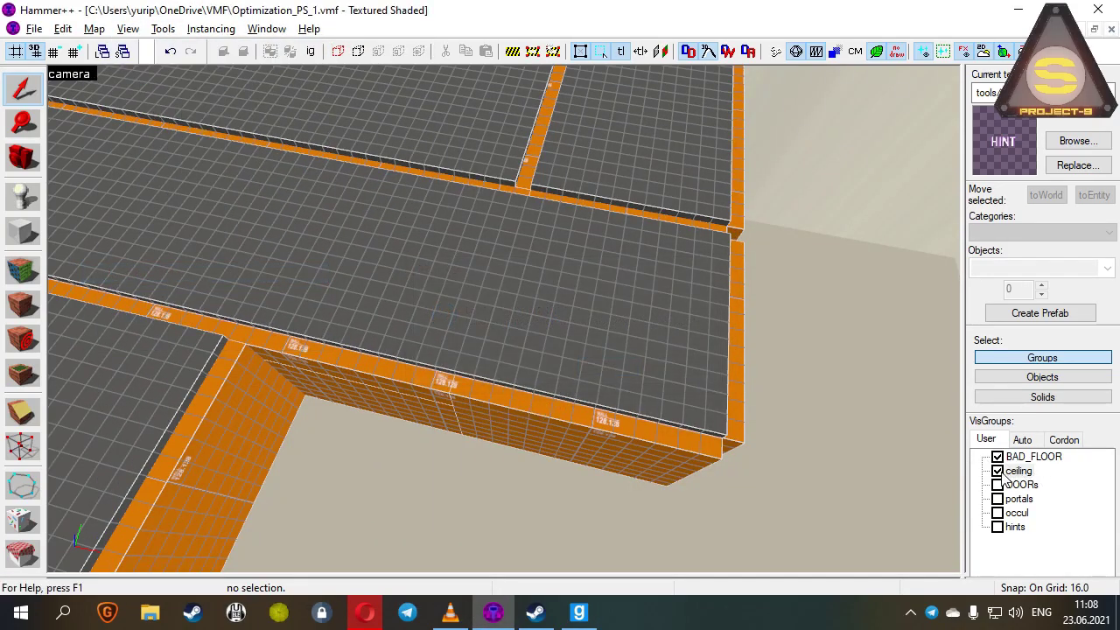
pyautogui.click(1000, 475)
# Step: Examine the portal lines around the doorways and across the corridor near the player model
pyautogui.press('z')
pyautogui.press('w')
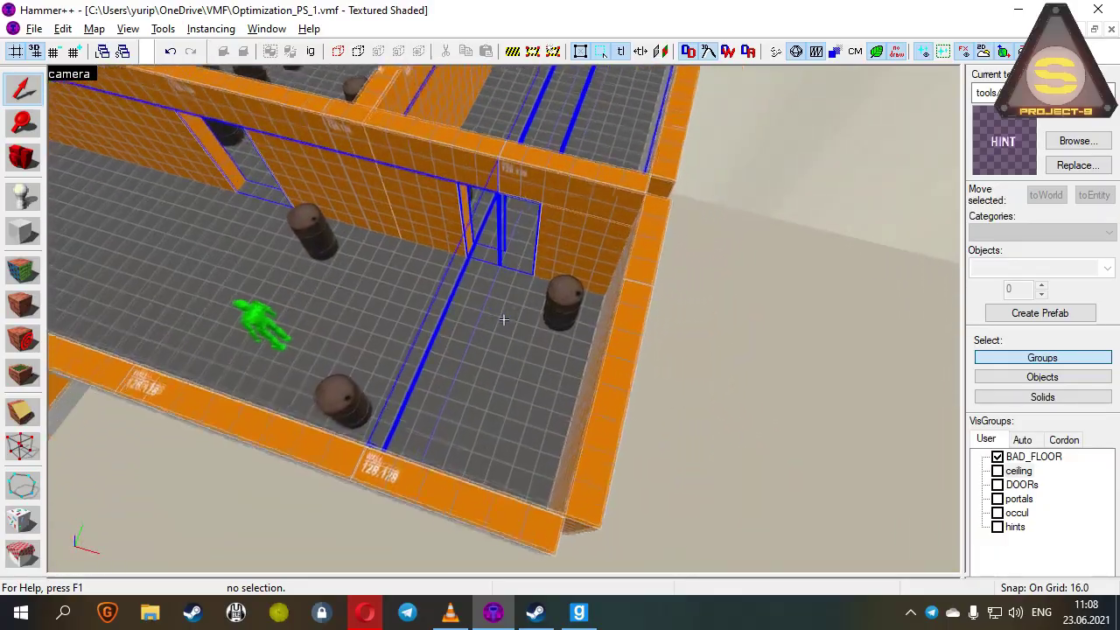
pyautogui.press('w')
pyautogui.press('s')
pyautogui.press('z')
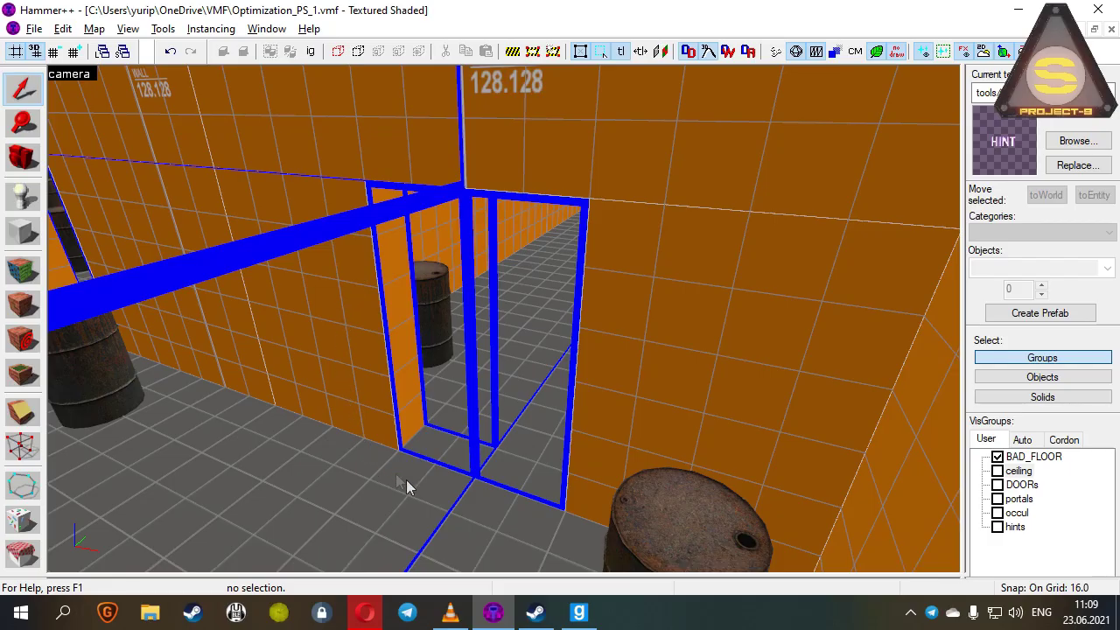
pyautogui.press('z')
pyautogui.press('w')
pyautogui.press('s')
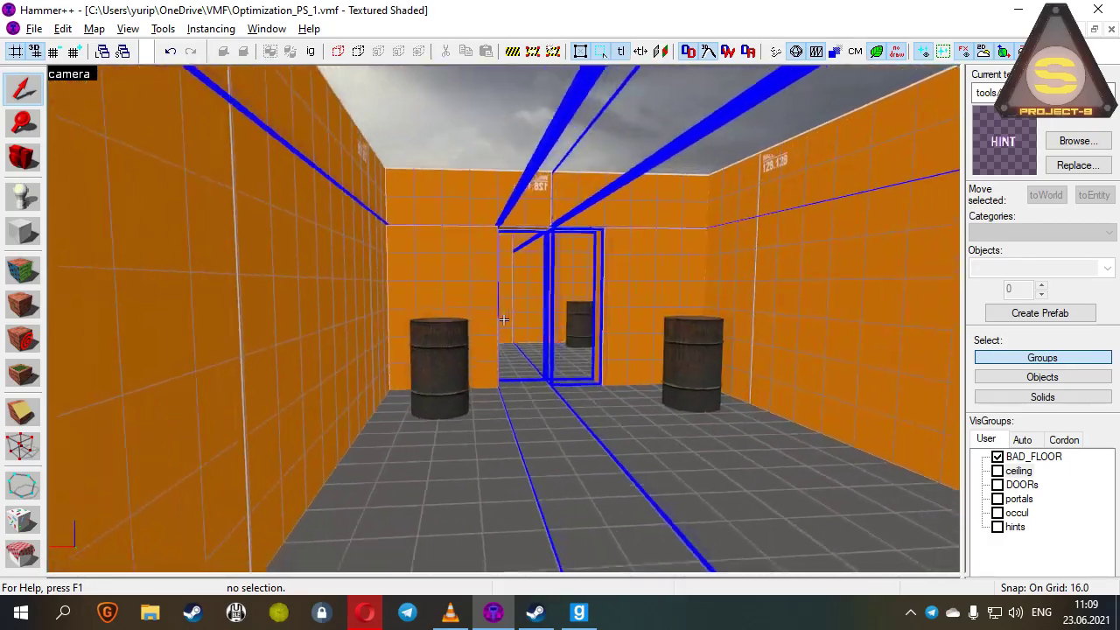
pyautogui.press('d')
pyautogui.press('w')
pyautogui.press('s')
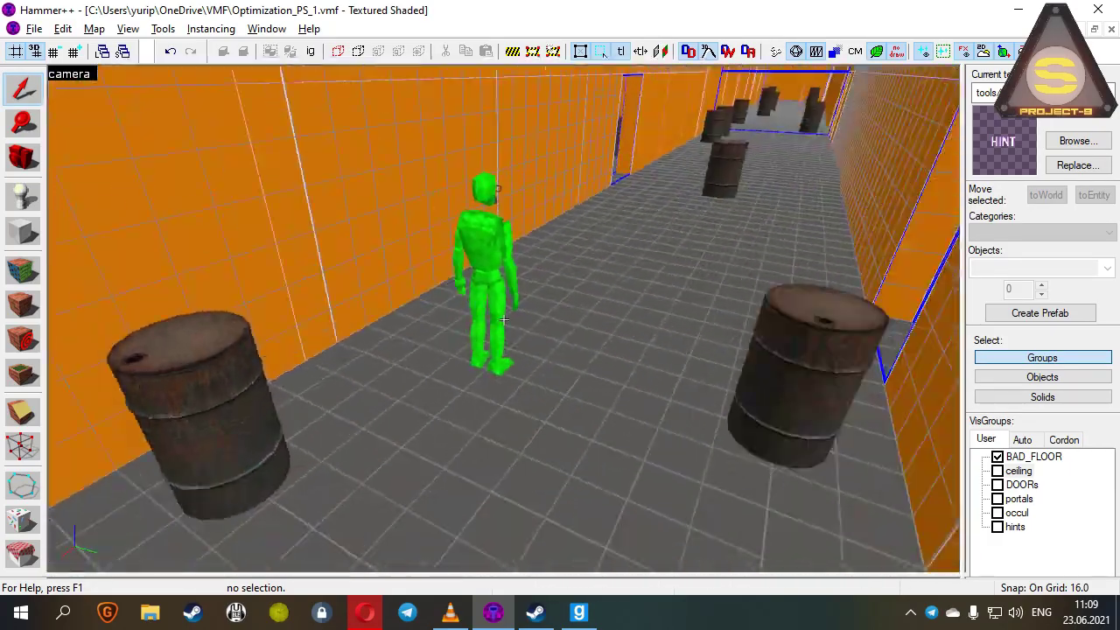
# Step: Show the DOORs visgroup and inspect how its partitions and doorways divide the long corridor
pyautogui.press('s')
pyautogui.press('w')
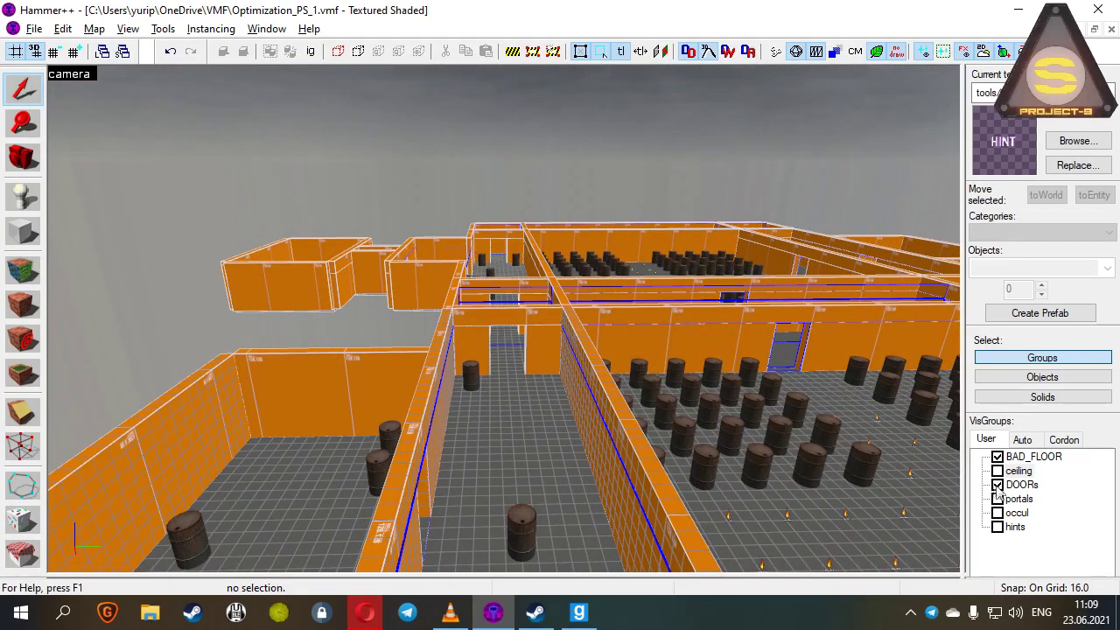
pyautogui.press('z')
pyautogui.press('w')
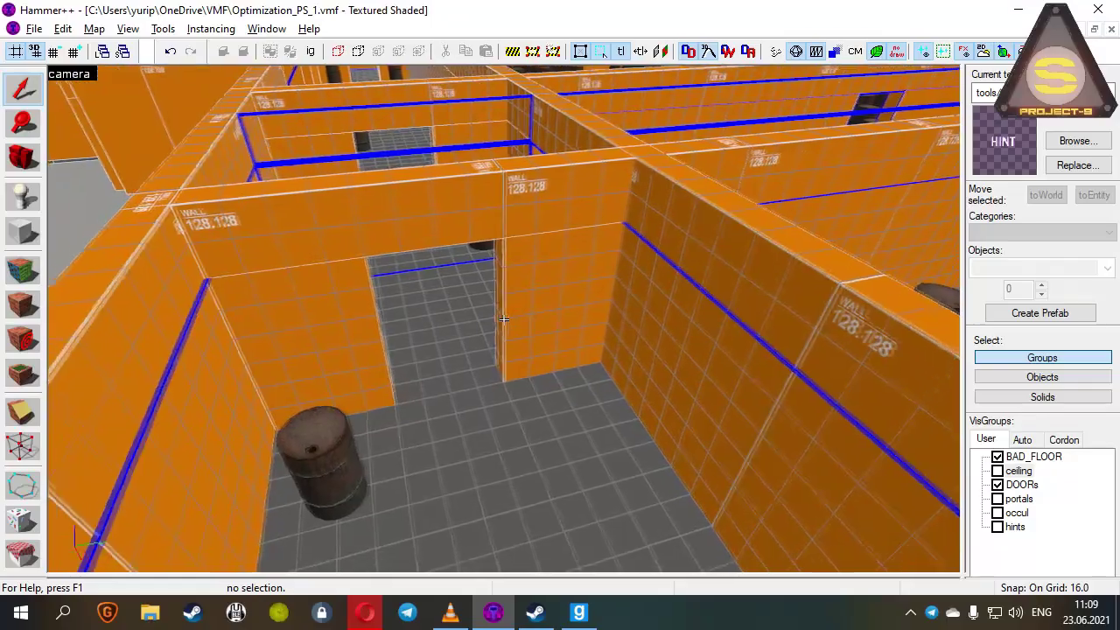
pyautogui.press('z')
pyautogui.press('z')
pyautogui.press('s')
pyautogui.press('z')
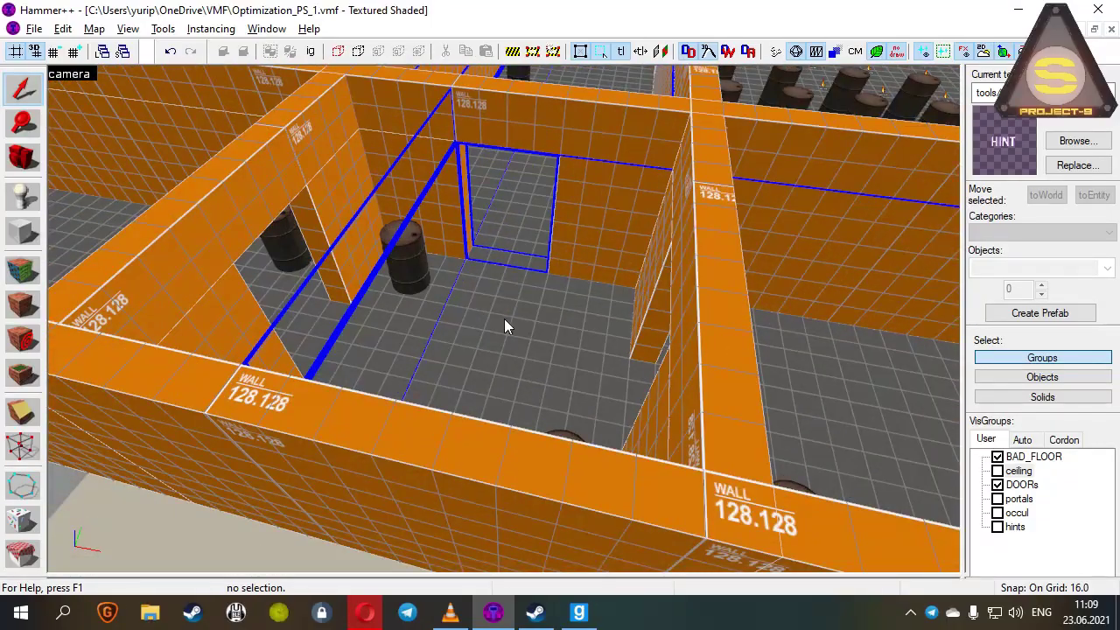
# Step: Show the portals visgroup to inspect the area portal brushes in the doorways, and hide it again
pyautogui.click(999, 499)
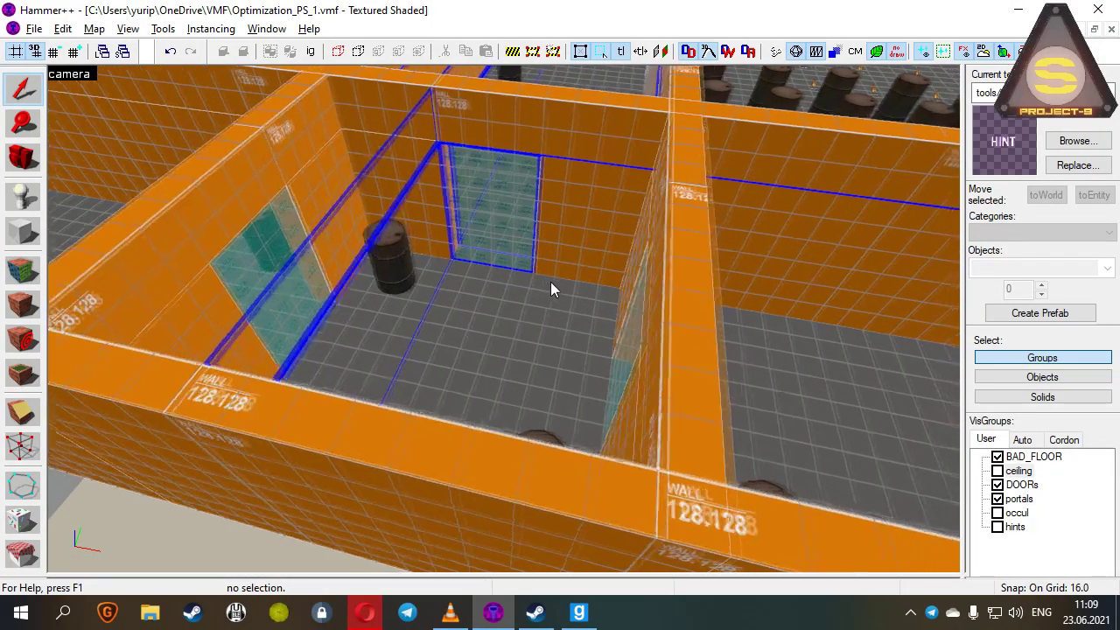
pyautogui.press('w')
pyautogui.press('z')
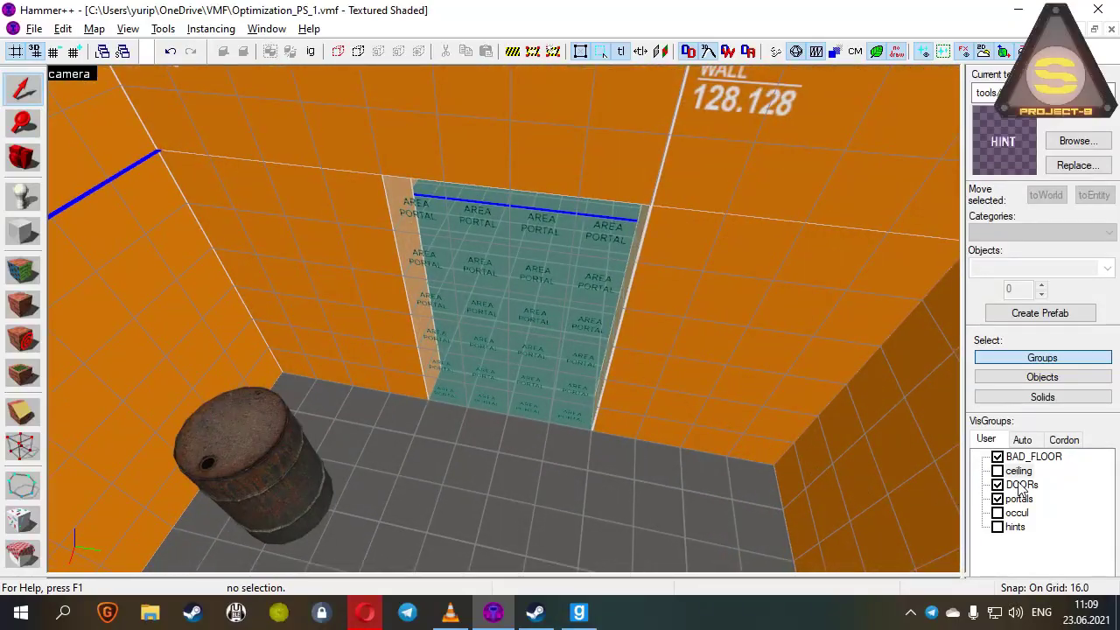
pyautogui.click(998, 500)
# Step: Examine the sightline along the corridor through its successive doorways
pyautogui.press('z')
pyautogui.press('s')
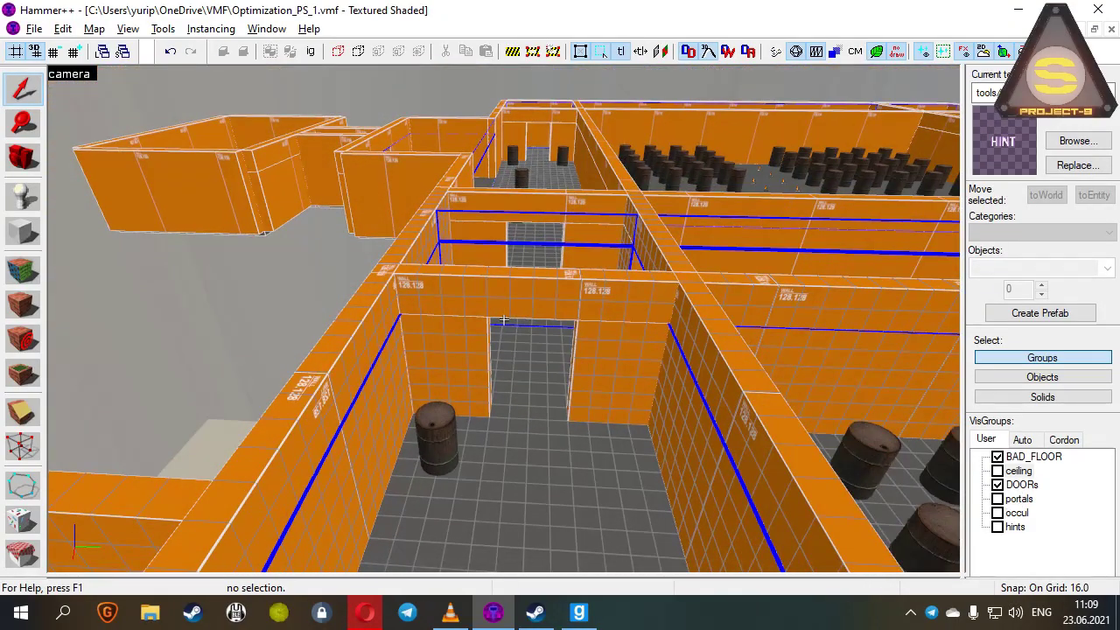
pyautogui.press('z')
pyautogui.press('s')
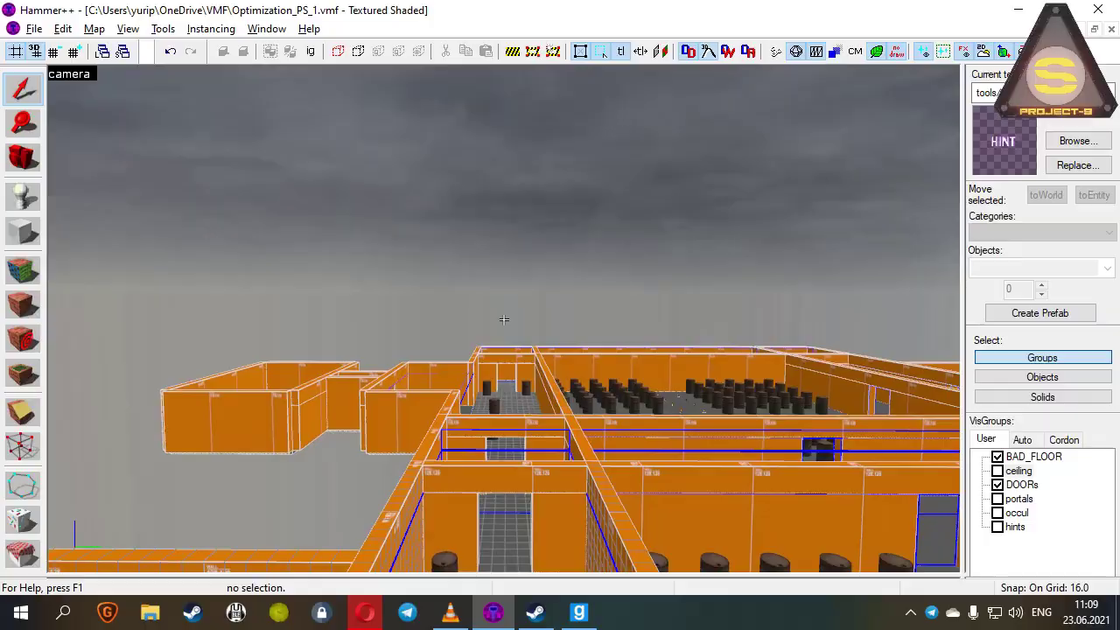
pyautogui.press('w')
pyautogui.press('w')
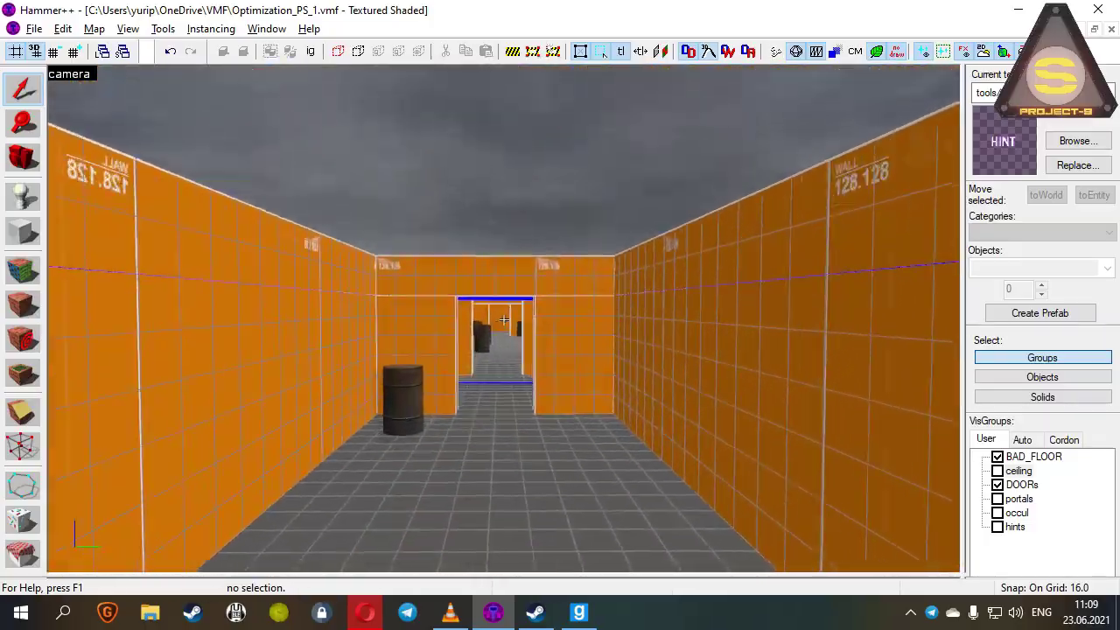
pyautogui.press('w')
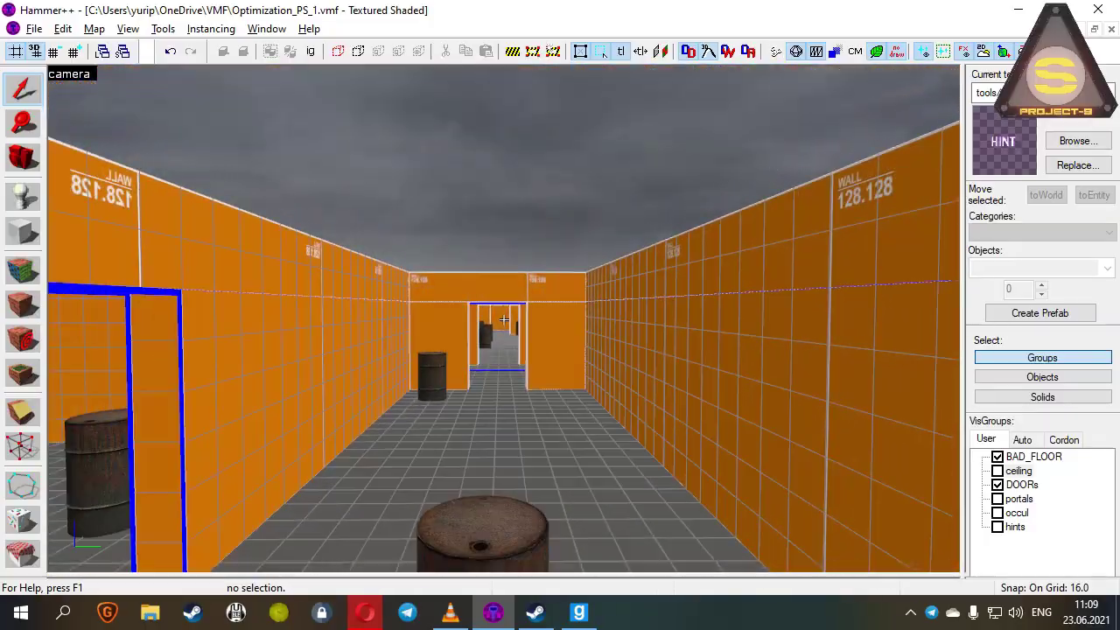
# Step: Show the occul visgroup and hide the DOORs visgroup in the corridor
pyautogui.press('z')
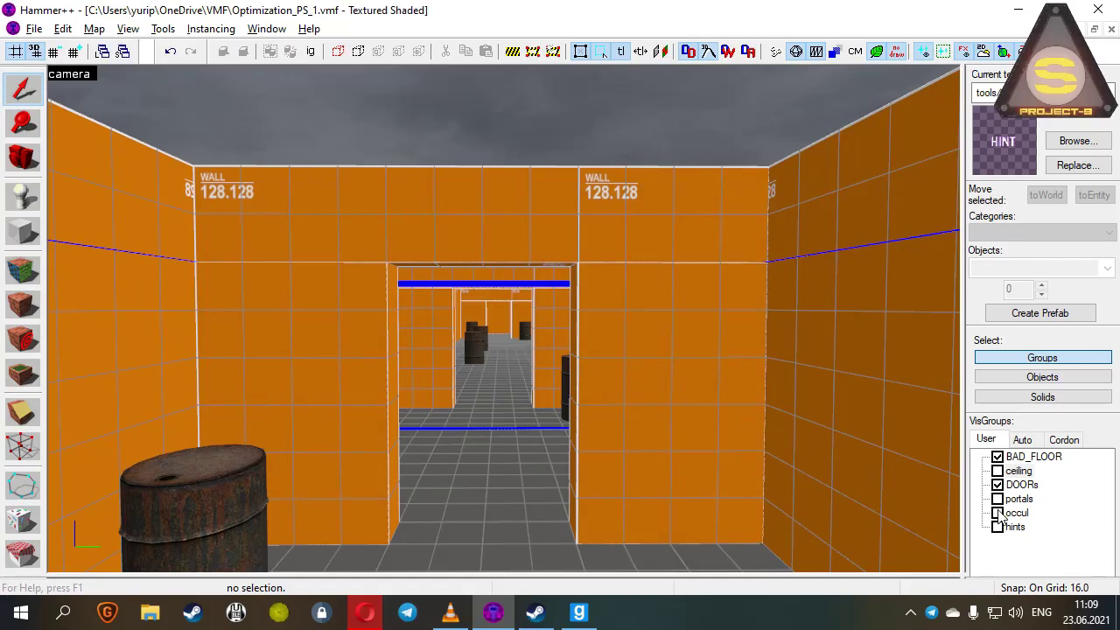
pyautogui.press('w')
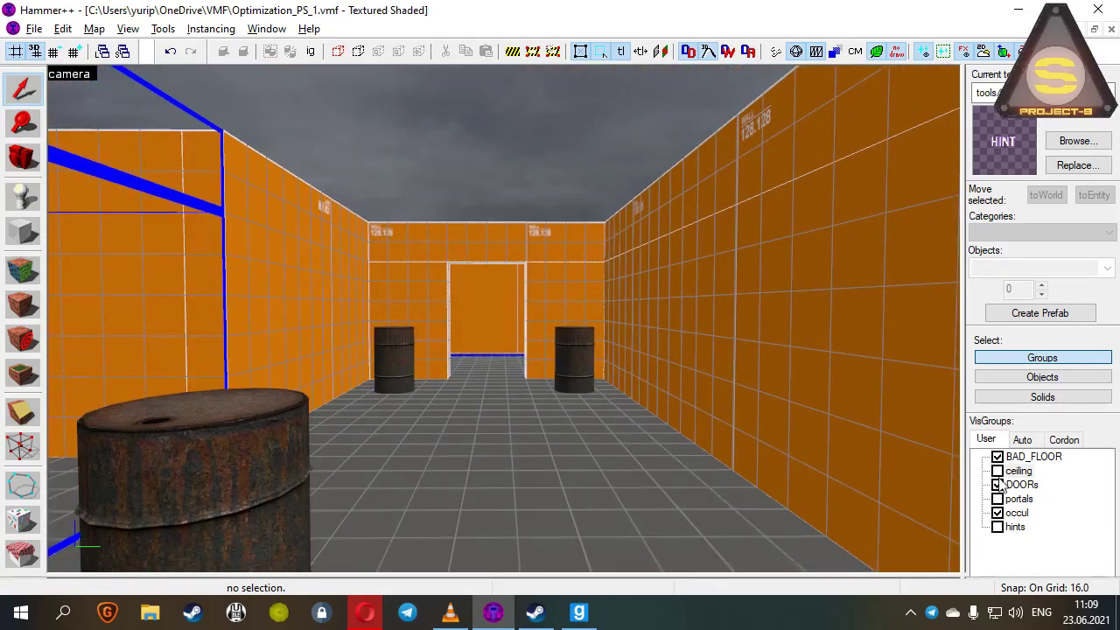
pyautogui.click(998, 482)
pyautogui.press('w')
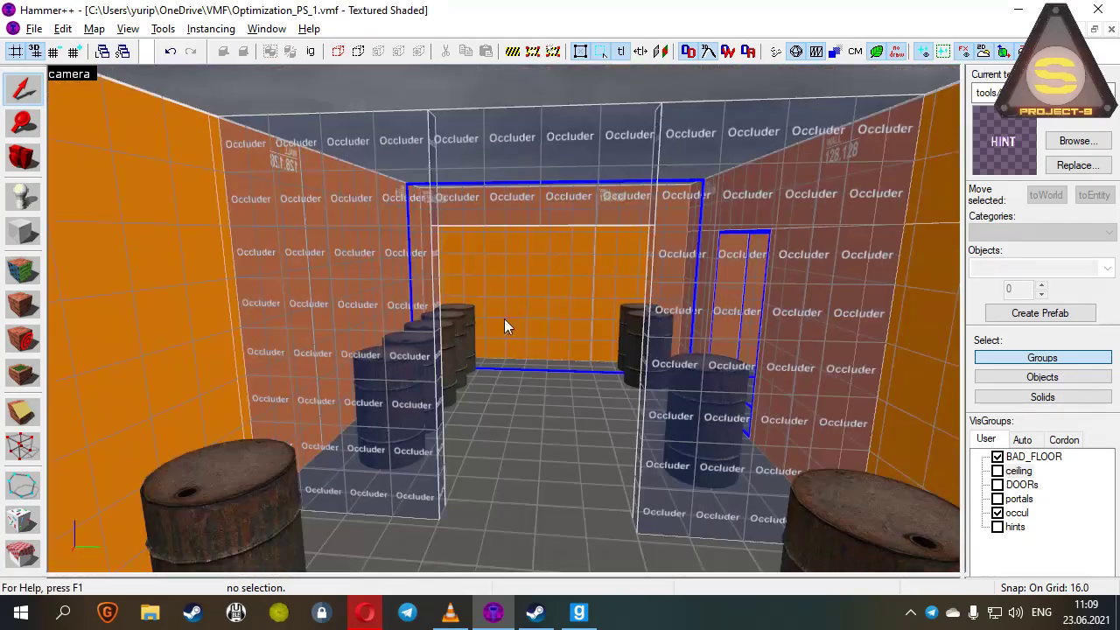
# Step: Inspect the occluder brushes spanning the corridor from a distance and up close
pyautogui.press('z')
pyautogui.press('s')
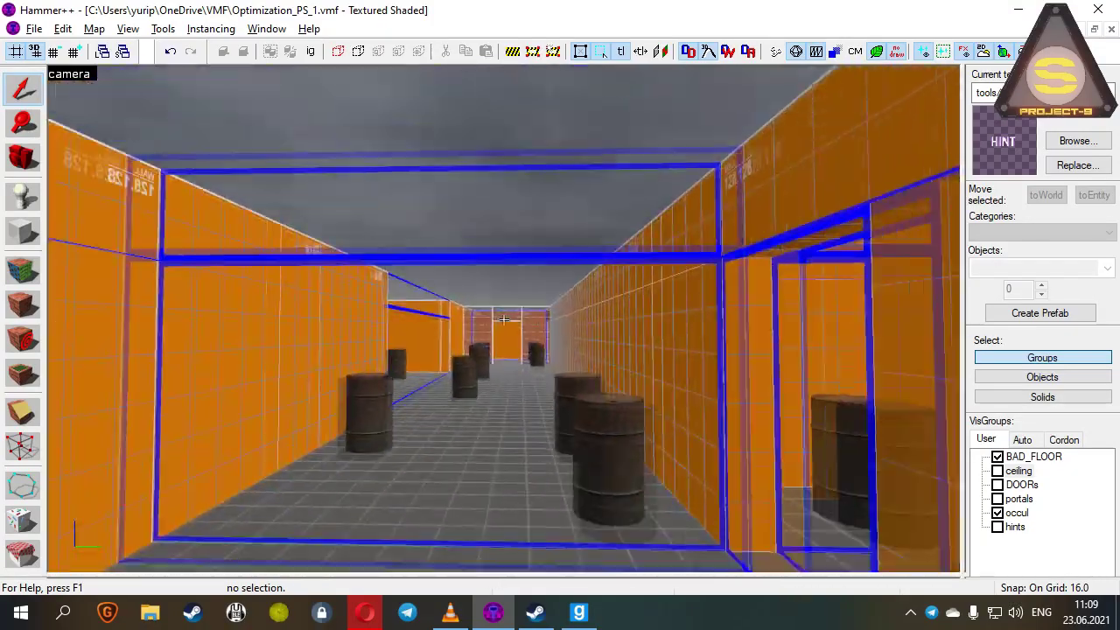
pyautogui.press('w')
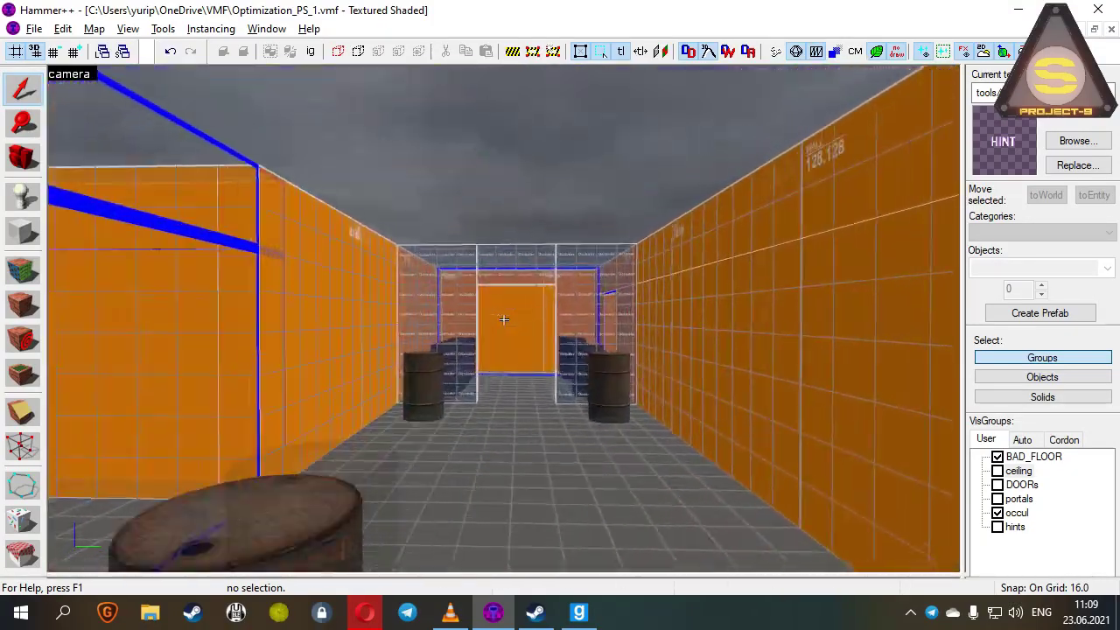
# Step: Show the portals visgroup together with the occluders in the corridor
pyautogui.press('z')
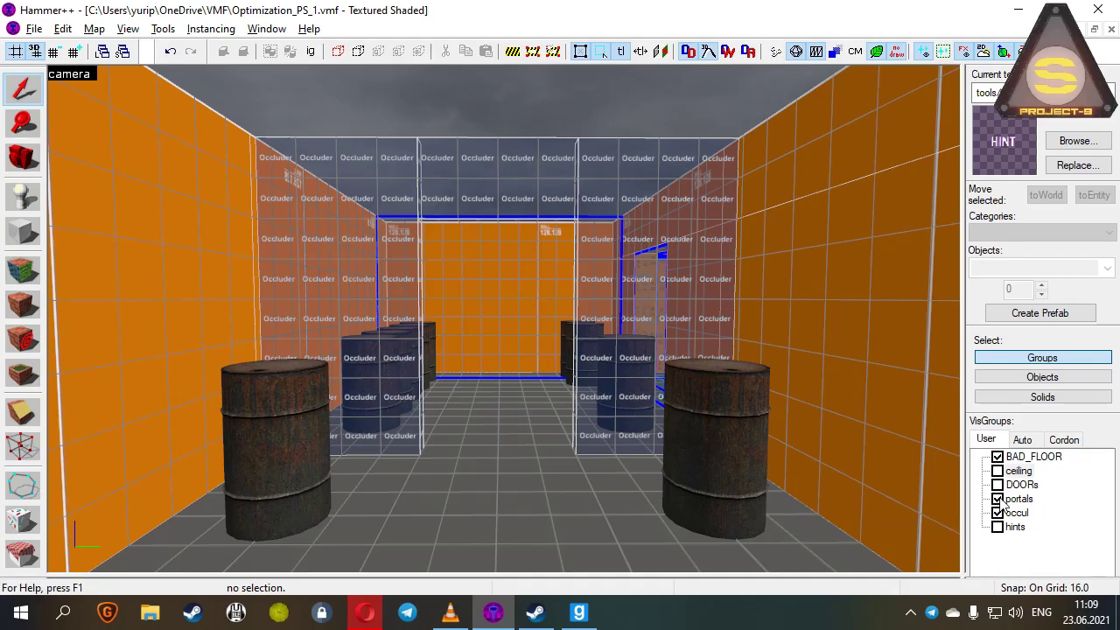
pyautogui.press('z')
pyautogui.press('w')
pyautogui.press('z')
pyautogui.click(523, 307)
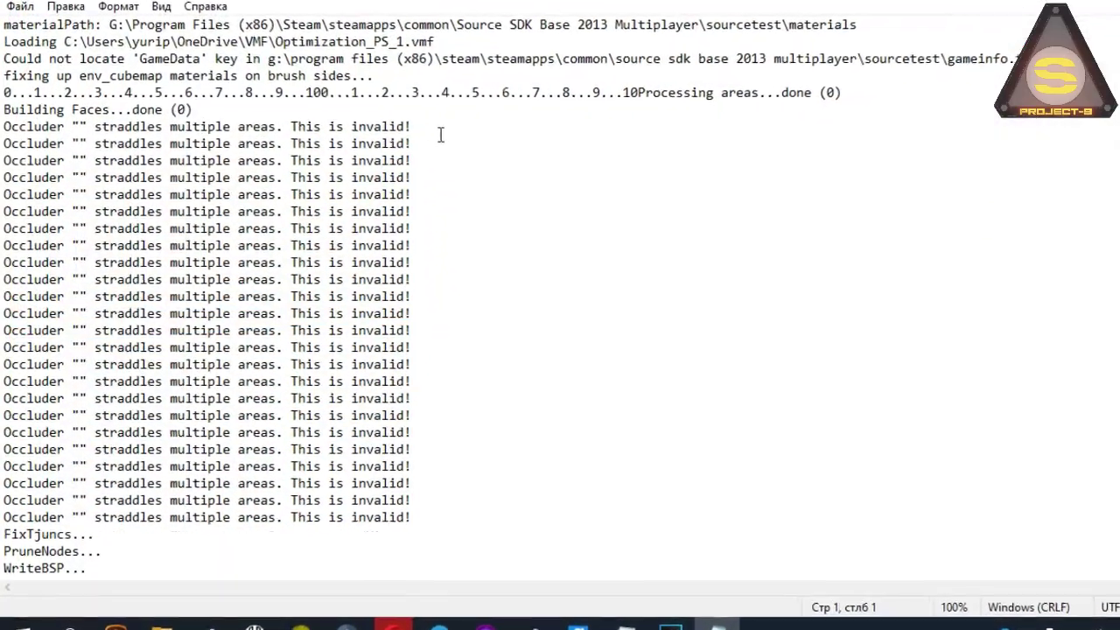
# Step: Highlight the lines about occluders straddling multiple areas in the compile log
pyautogui.moveTo(415, 139); pyautogui.dragTo(9, 299)
pyautogui.moveTo(436, 531); pyautogui.dragTo(8, 101)
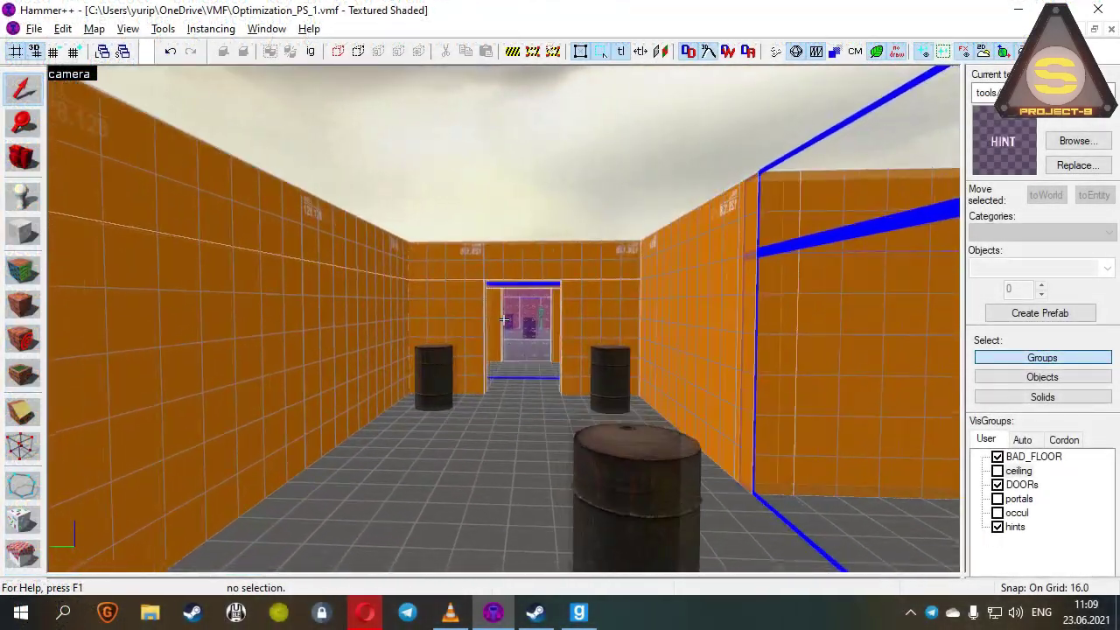
# Step: Inspect the hint brushes crossing the corridor and adjoining barrel rooms from above and at floor level
pyautogui.press('w')
pyautogui.press('s')
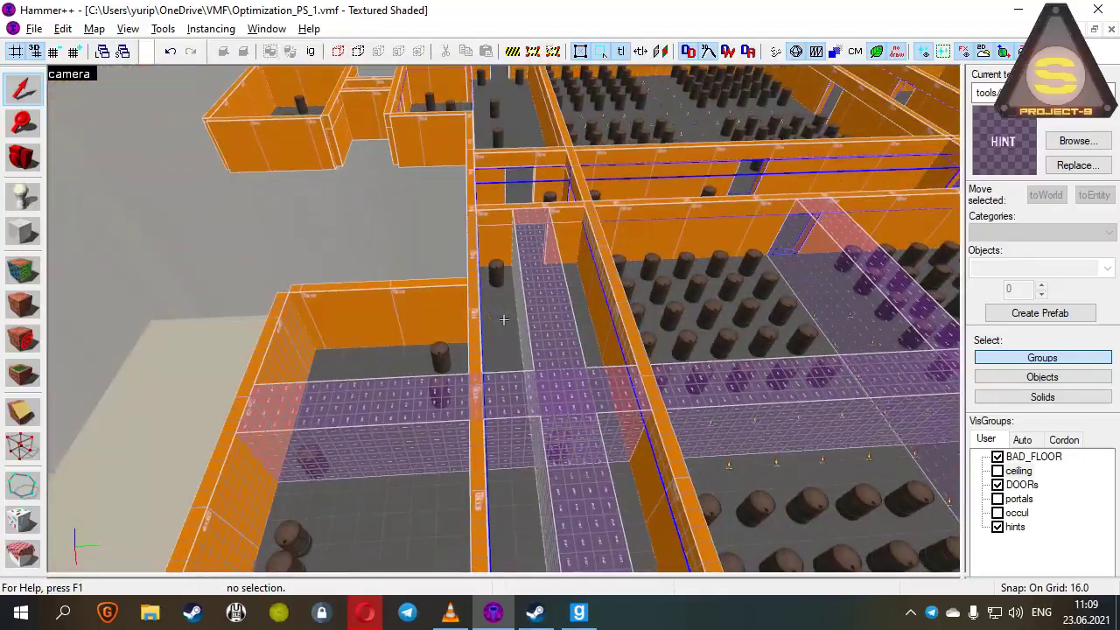
pyautogui.press('w')
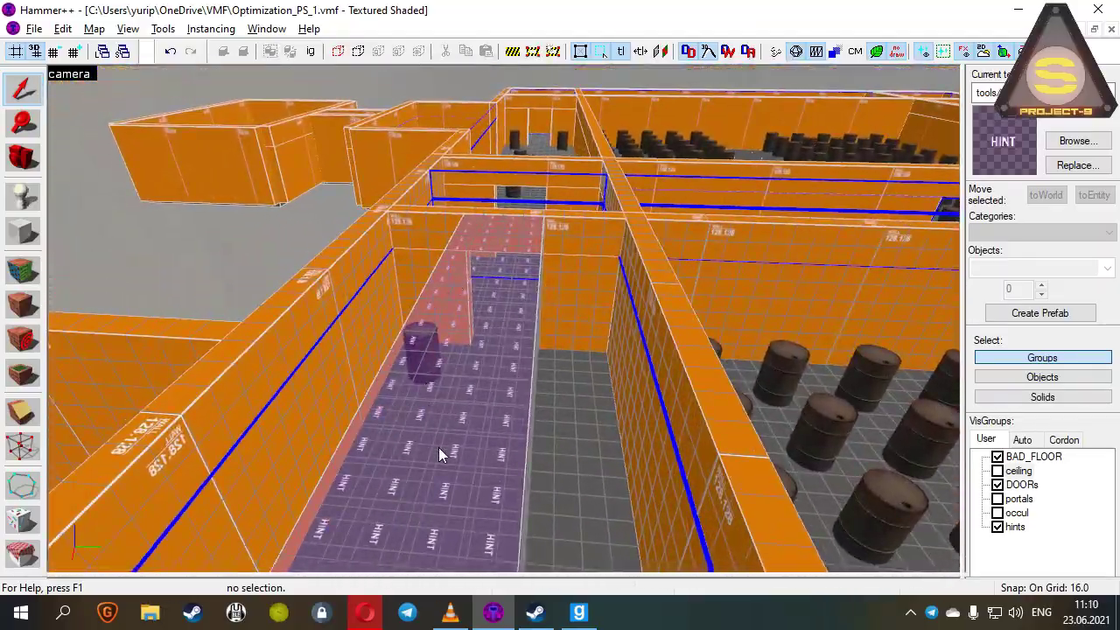
pyautogui.press('z')
pyautogui.press('w')
pyautogui.press('s')
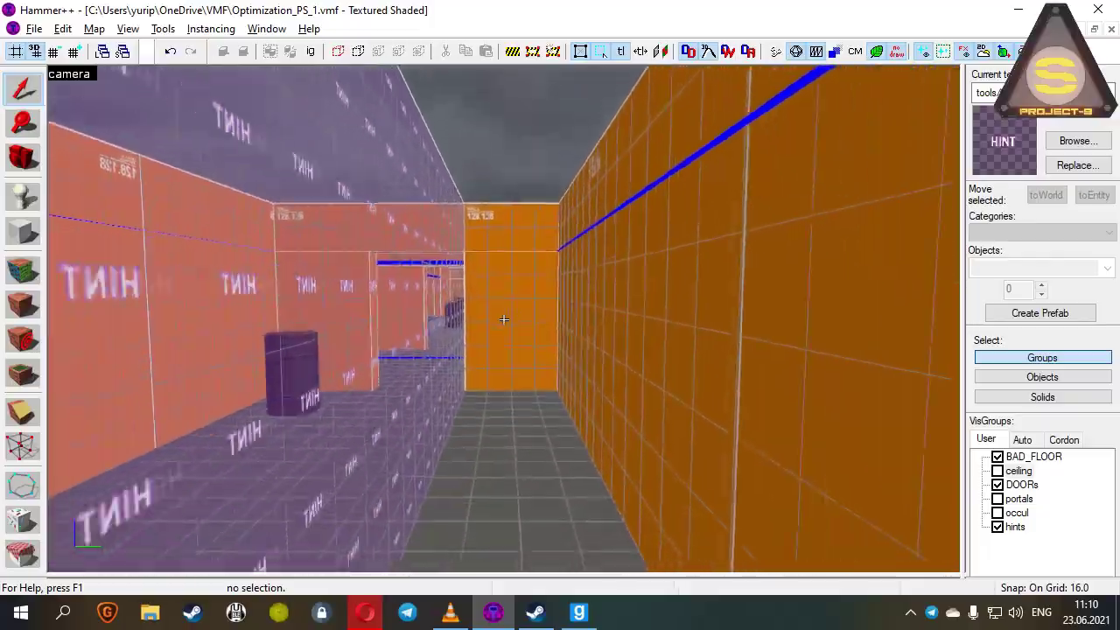
pyautogui.press('s')
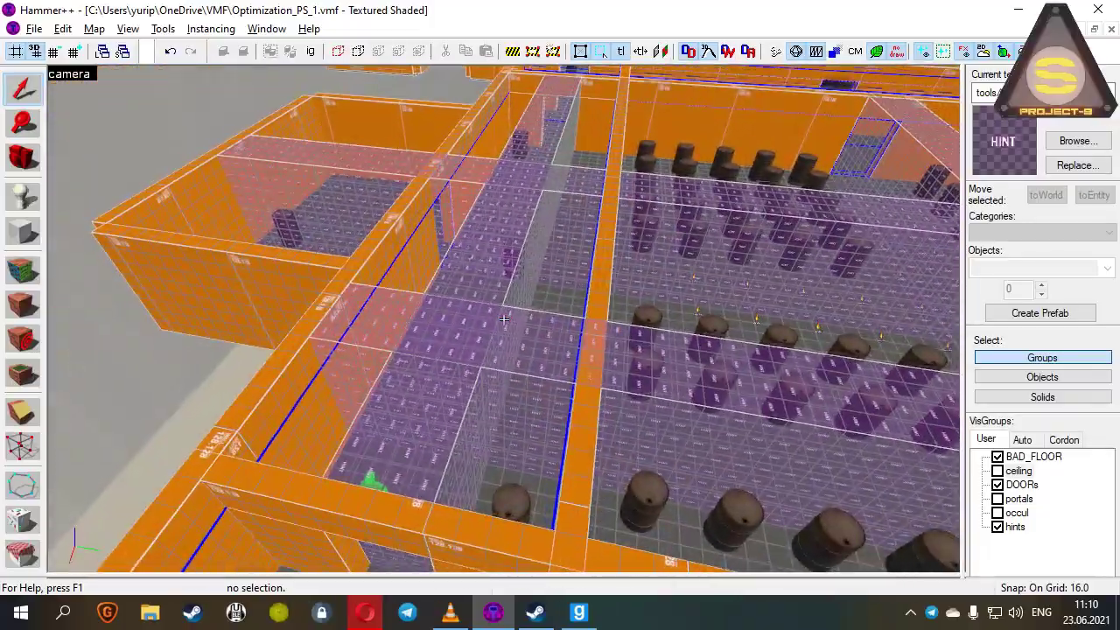
pyautogui.press('a')
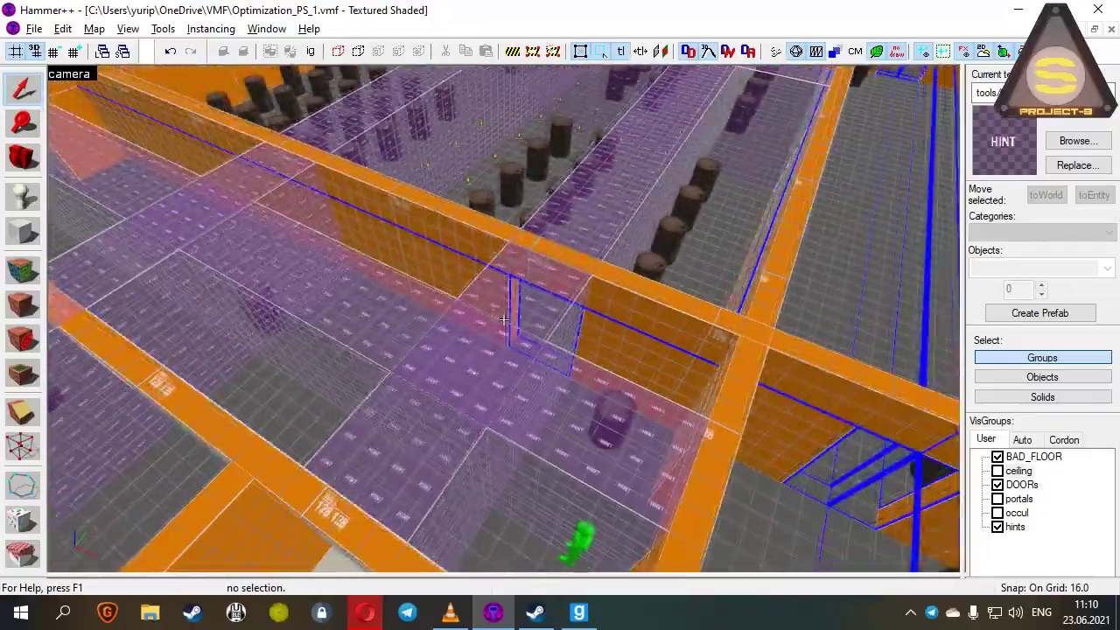
# Step: Select the hint brush passing through the corridor's side doorway and examine where its edges meet the door opening
pyautogui.press('z')
pyautogui.click(516, 304)
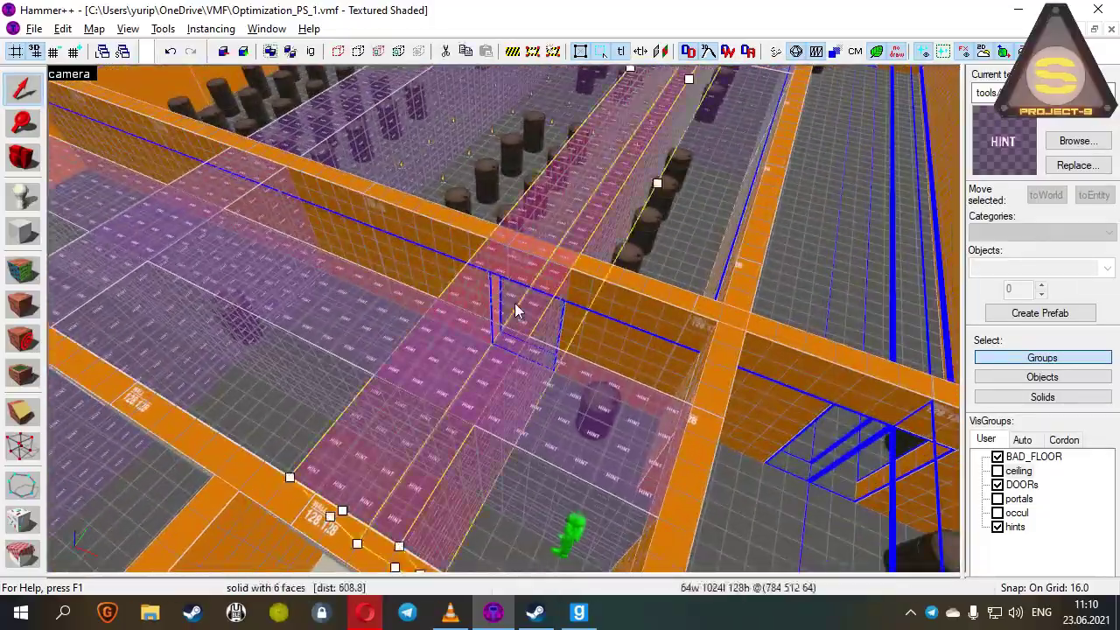
pyautogui.press('z')
pyautogui.press('w')
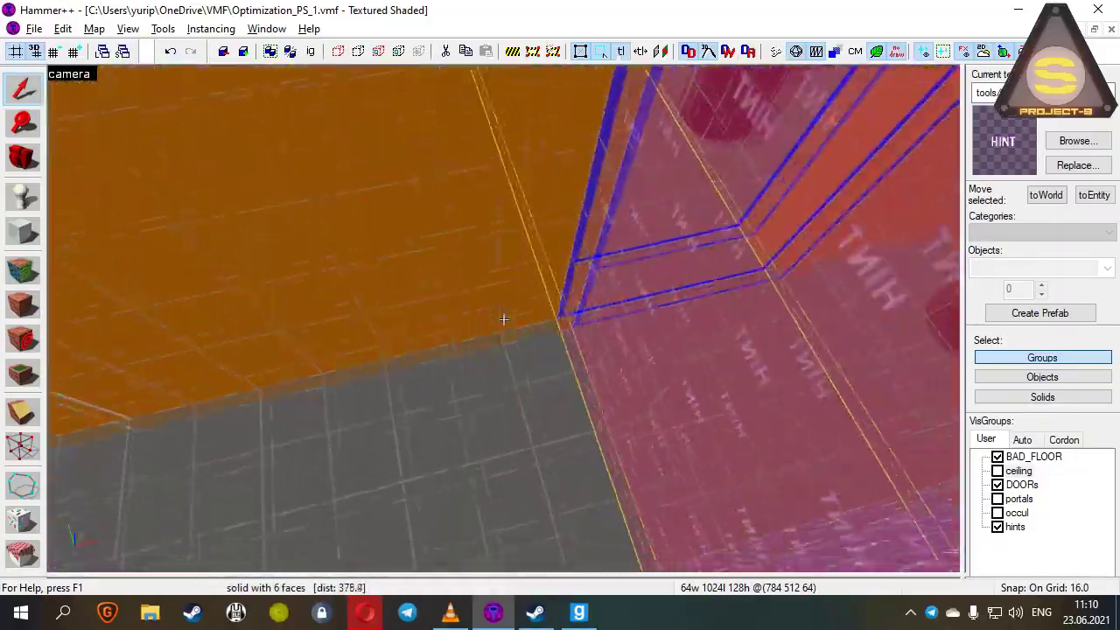
pyautogui.press('s')
# Step: Select the hint brush running lengthwise down the corridor, examine its alignment with the end doorways, and clear the selection
pyautogui.press('z')
pyautogui.click(390, 357)
pyautogui.press('z')
pyautogui.press('d')
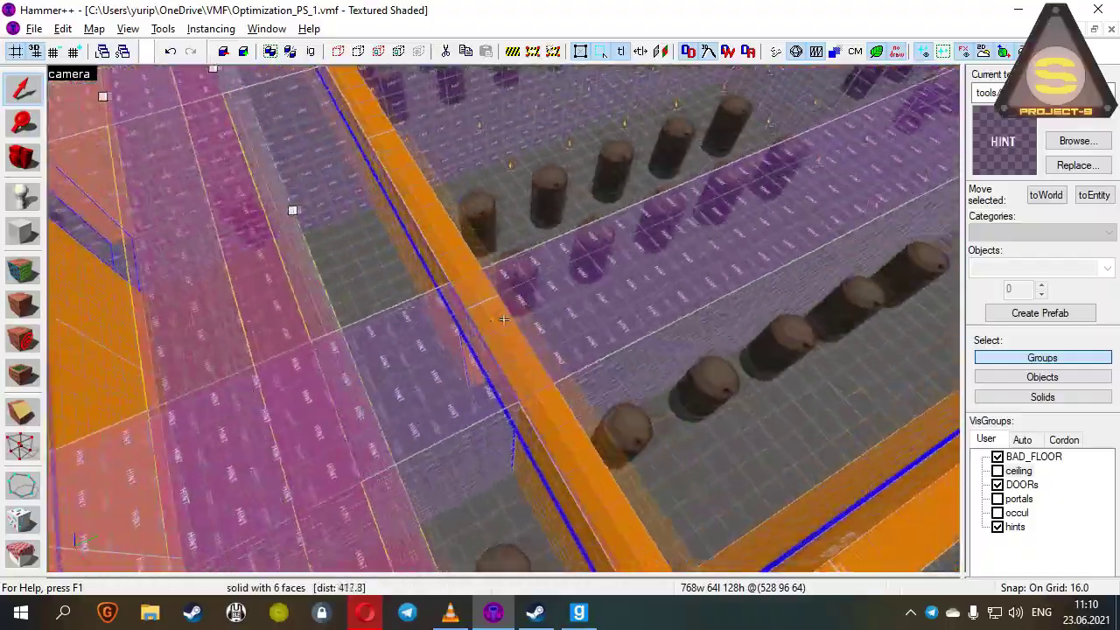
pyautogui.press('a')
pyautogui.press('s')
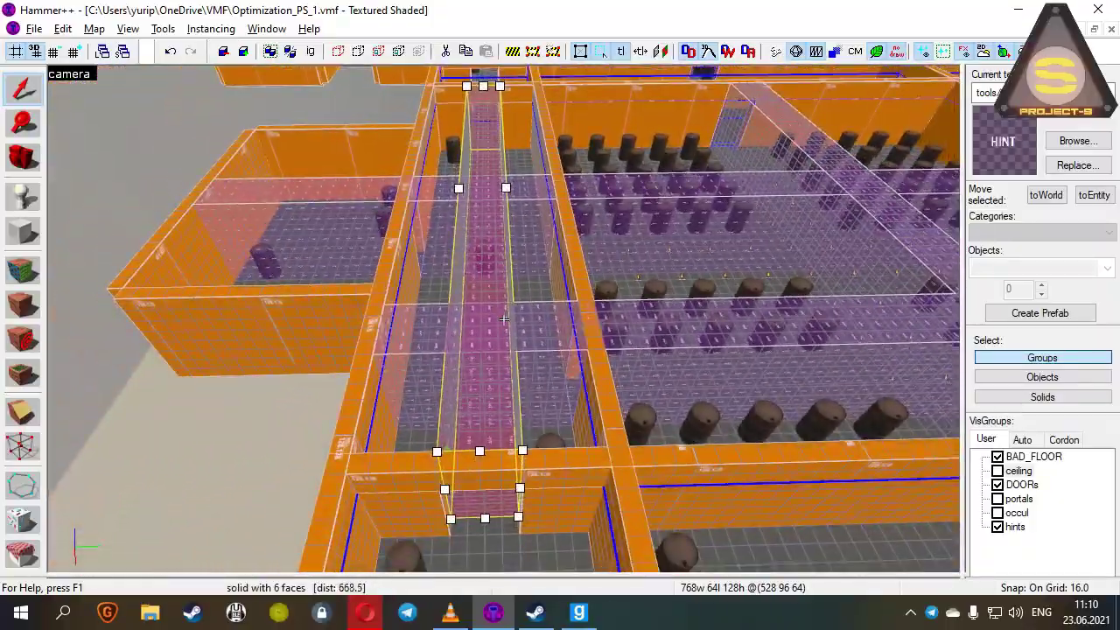
pyautogui.press('w')
pyautogui.press('s')
pyautogui.press('z')
pyautogui.press('z')
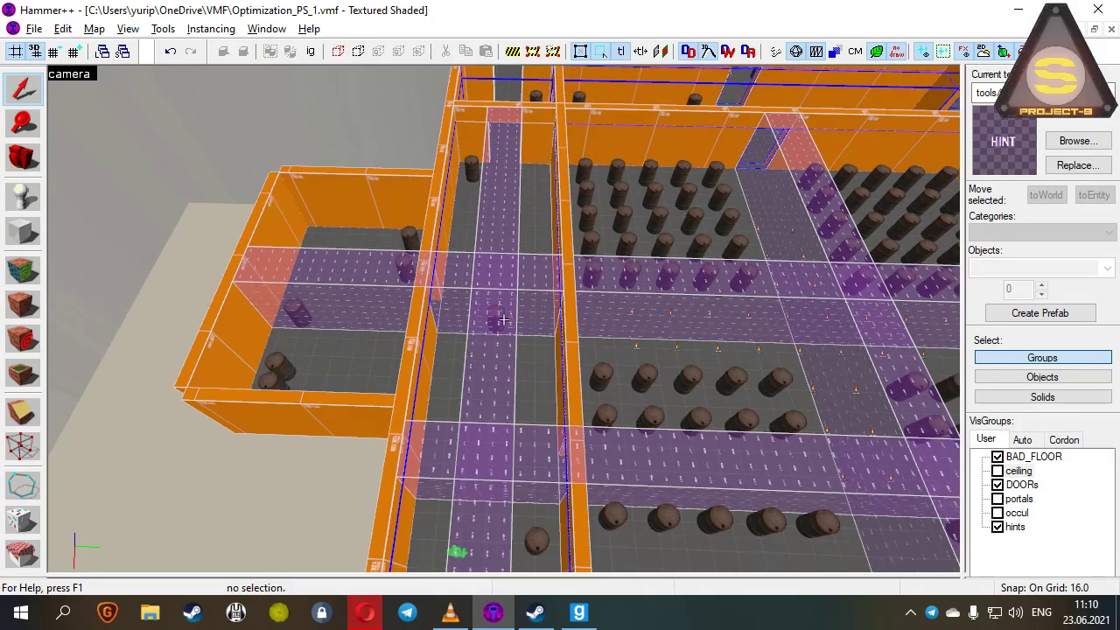
pyautogui.press('w')
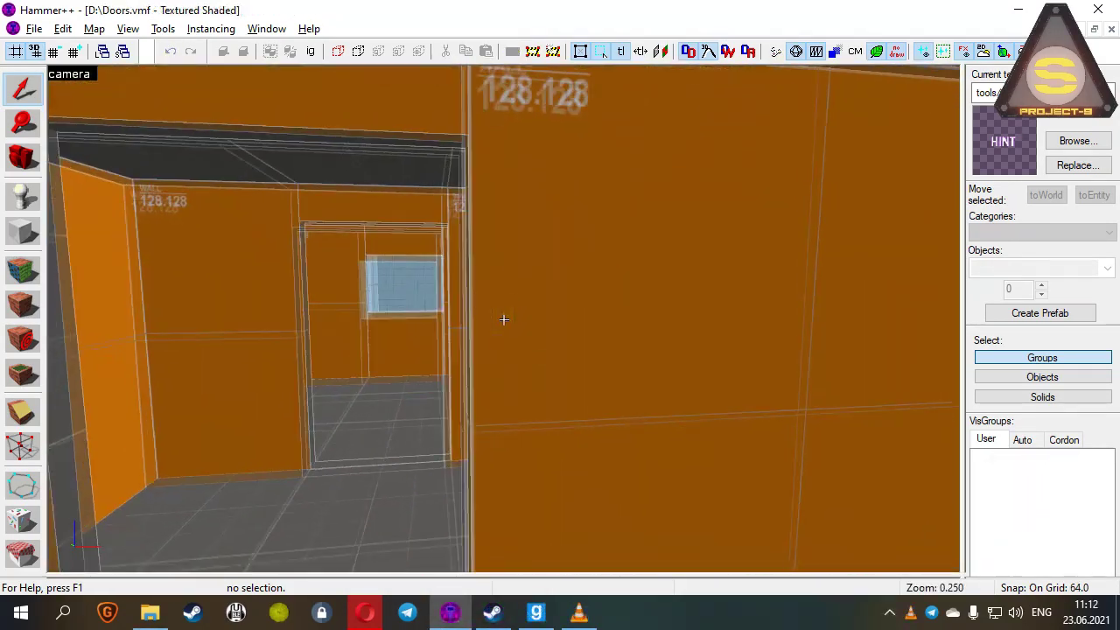
# Step: Examine the sightline through the aligned doorways to the window in Doors.vmf, and the doorway beside the hint brush
pyautogui.press('s')
pyautogui.press('w')
pyautogui.press('z')
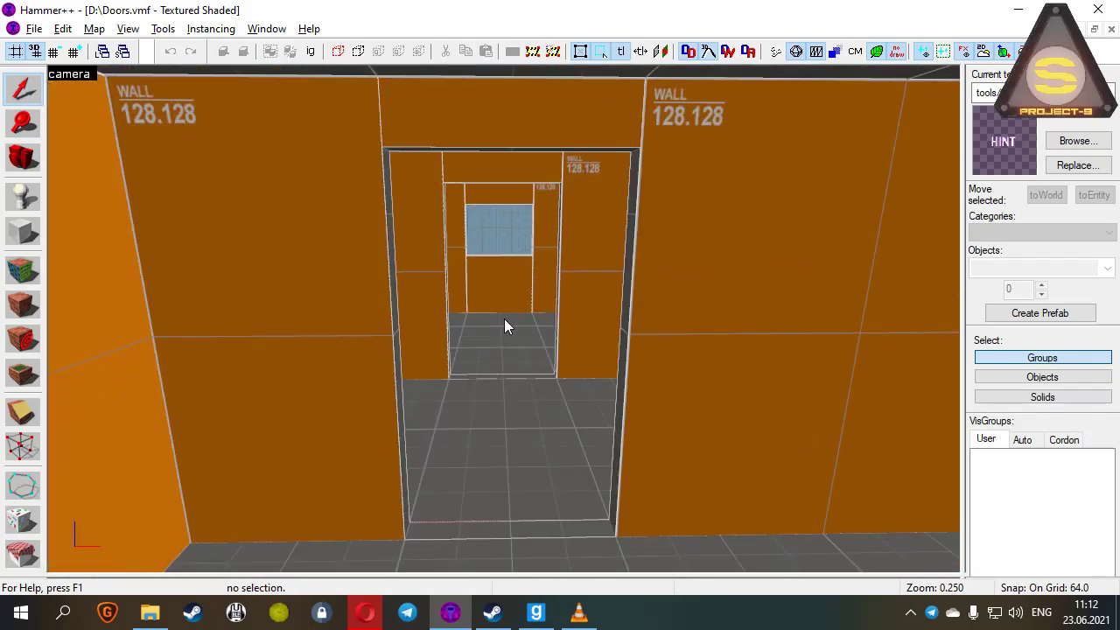
pyautogui.press('z')
pyautogui.press('a')
pyautogui.press('s')
pyautogui.press('w')
pyautogui.press('s')
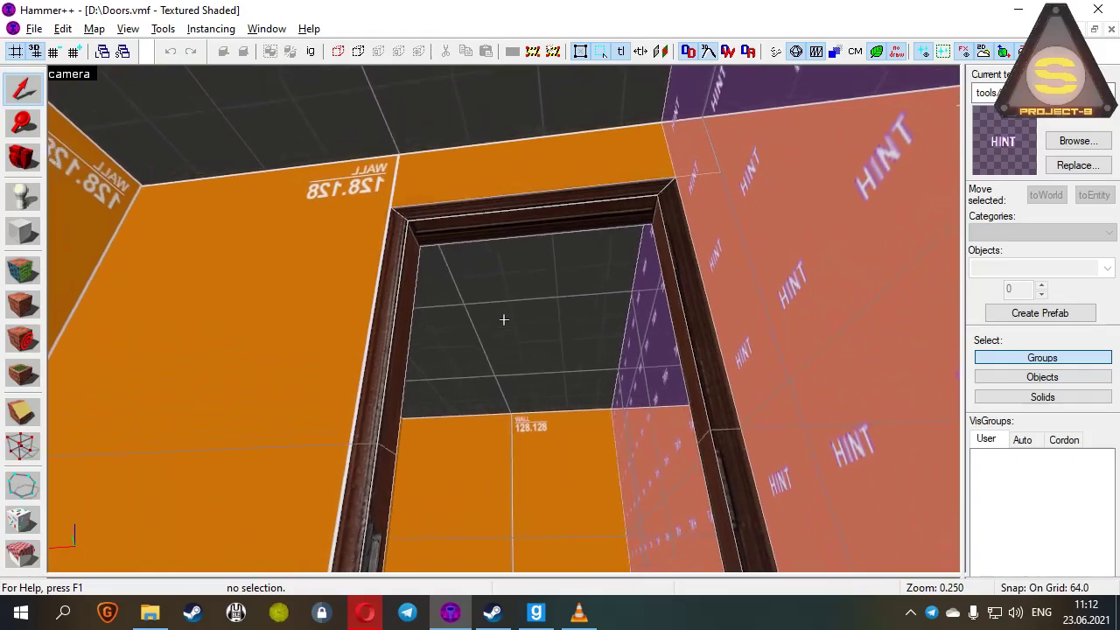
# Step: Check the func_detail object properties of the door frame beside the hint brush and inspect the frame up close
pyautogui.press('z')
pyautogui.click(400, 276)
pyautogui.doubleClick(406, 278)
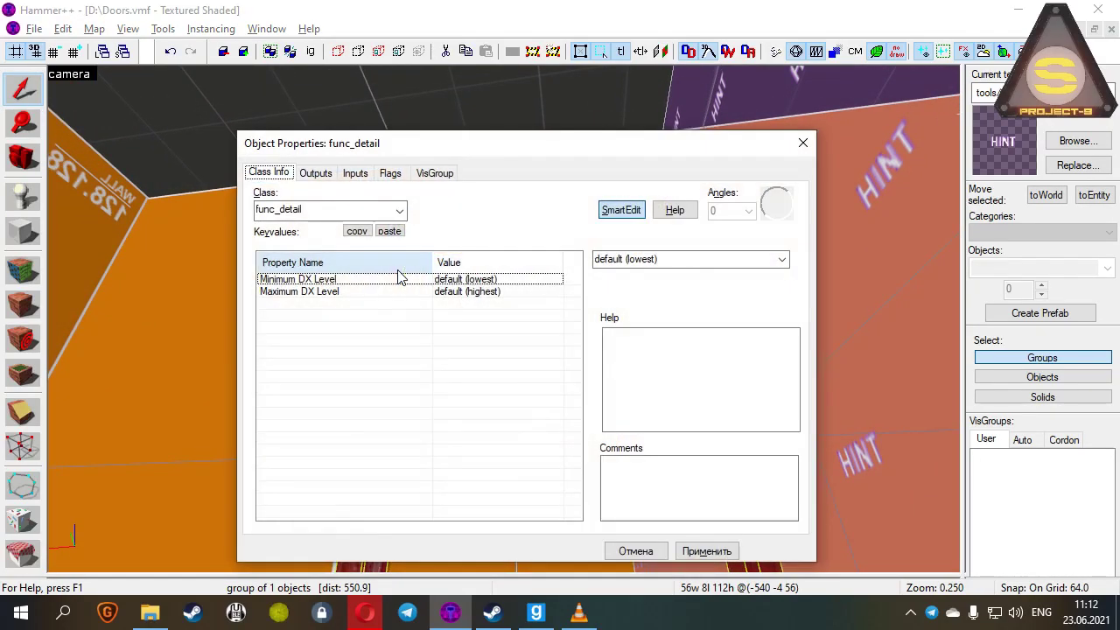
pyautogui.click(651, 555)
pyautogui.press('z')
pyautogui.press('w')
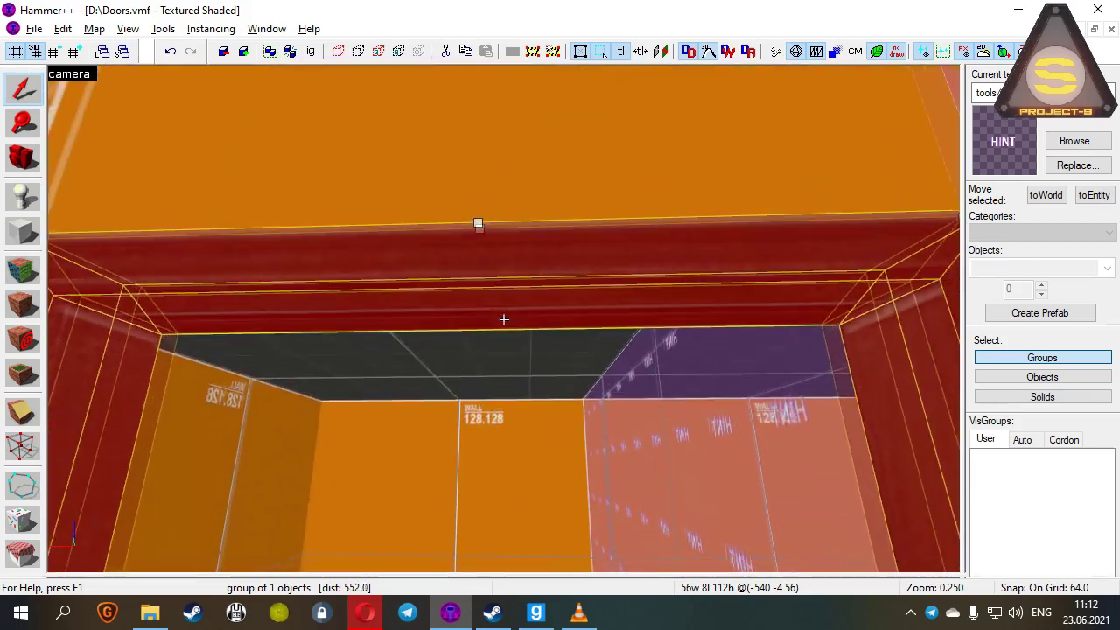
pyautogui.press('s')
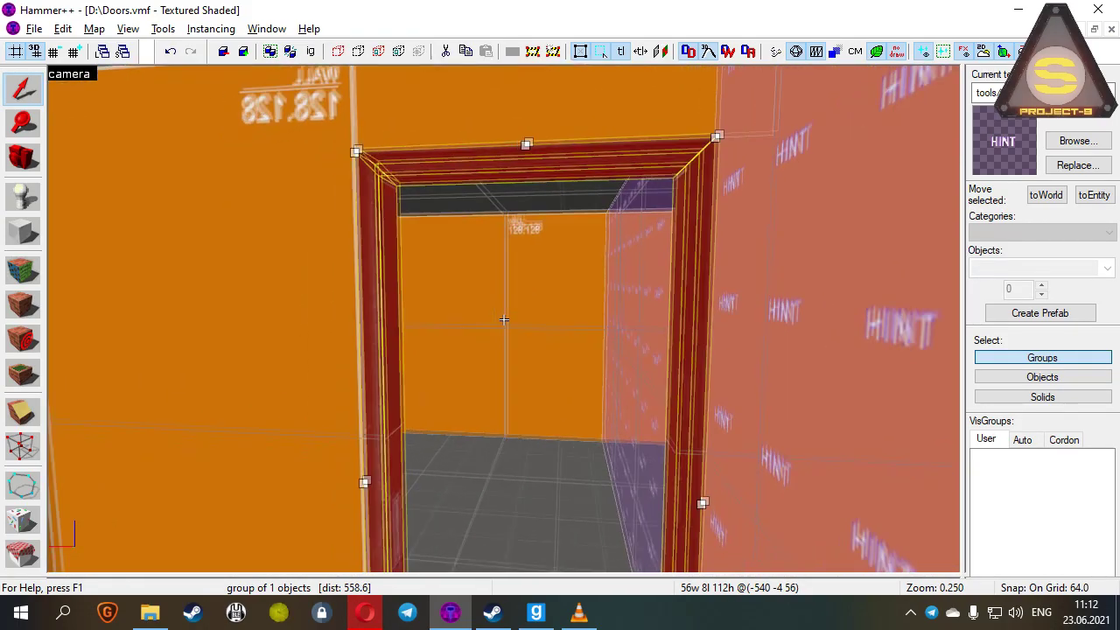
# Step: Examine the view through the aligned frameless doorways toward the far window
pyautogui.press('w')
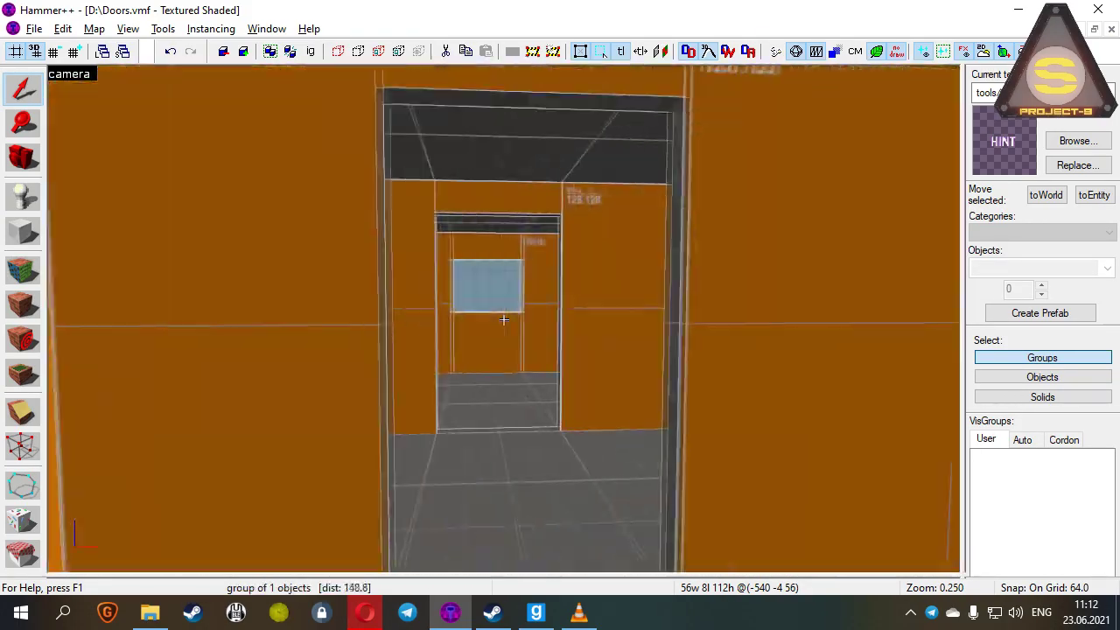
pyautogui.press('s')
pyautogui.press('z')
pyautogui.press('w')
pyautogui.press('z')
pyautogui.press('z')
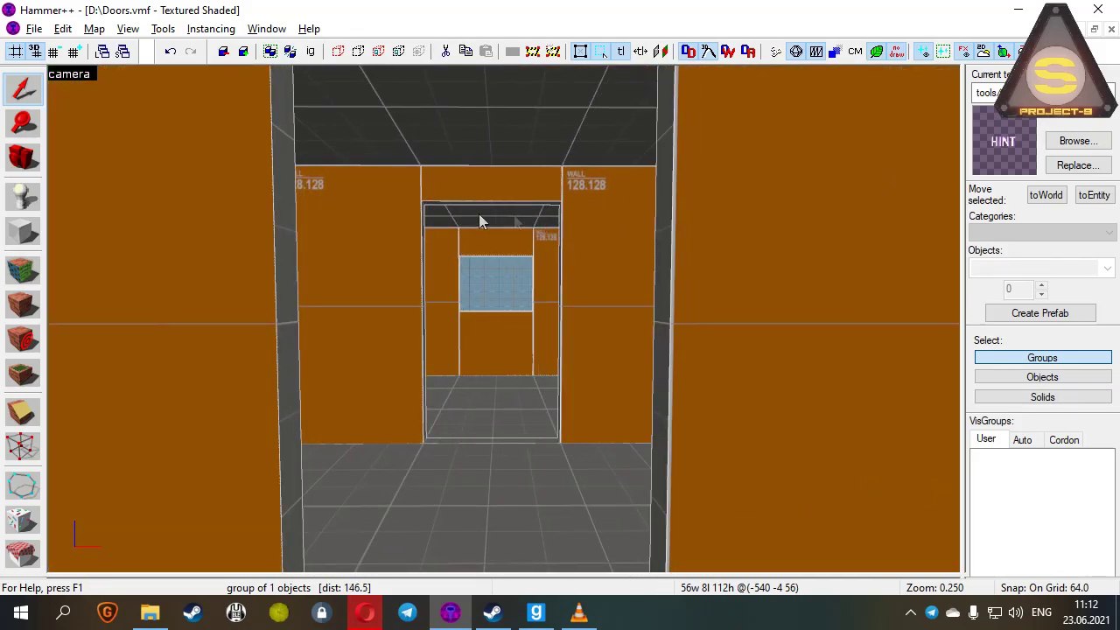
# Step: Inspect the green player model up close and its line of sight toward the doorways
pyautogui.press('s')
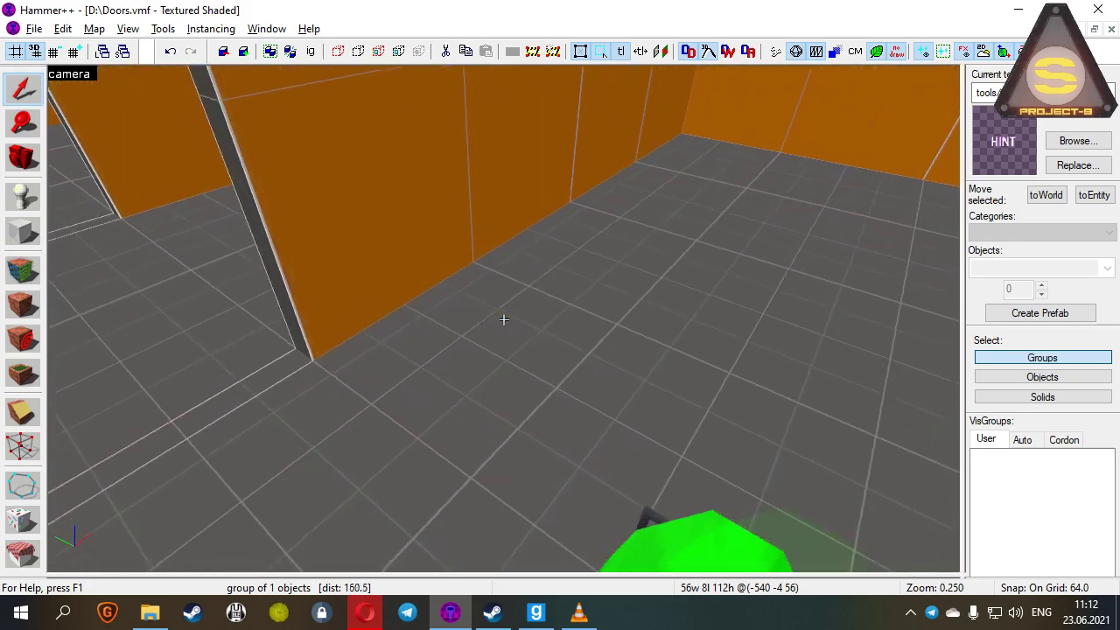
pyautogui.press('d')
pyautogui.press('w')
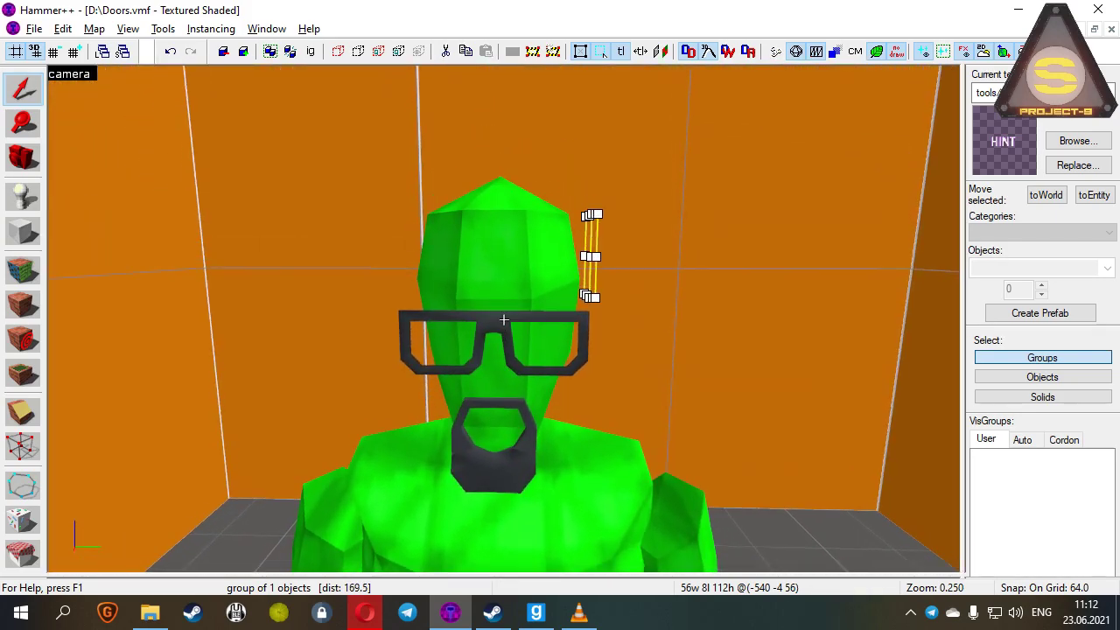
pyautogui.press('w')
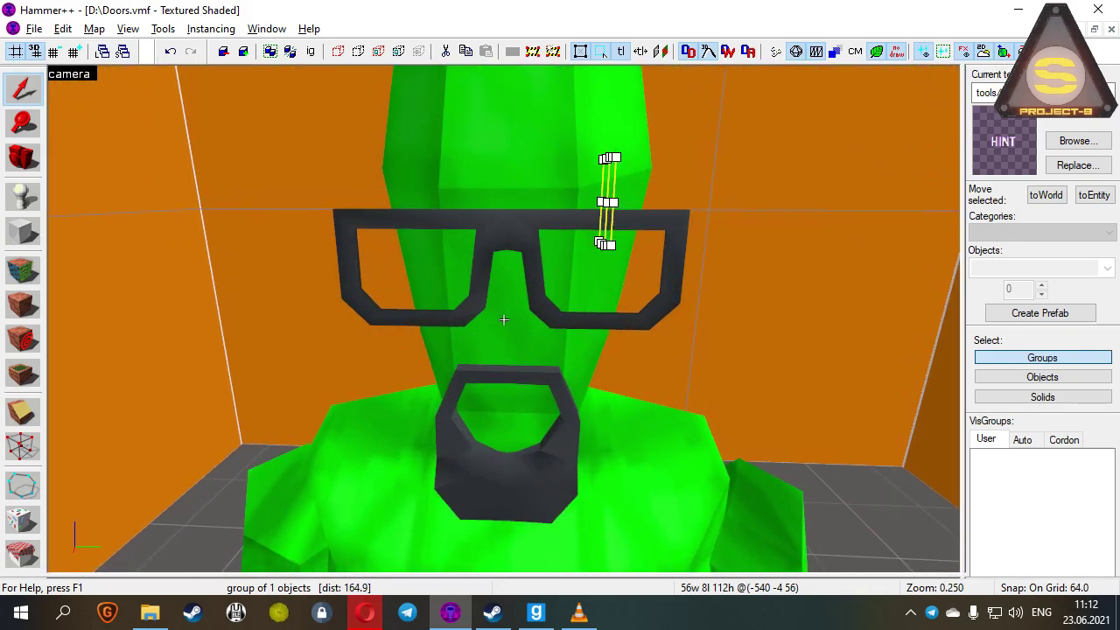
pyautogui.press('s')
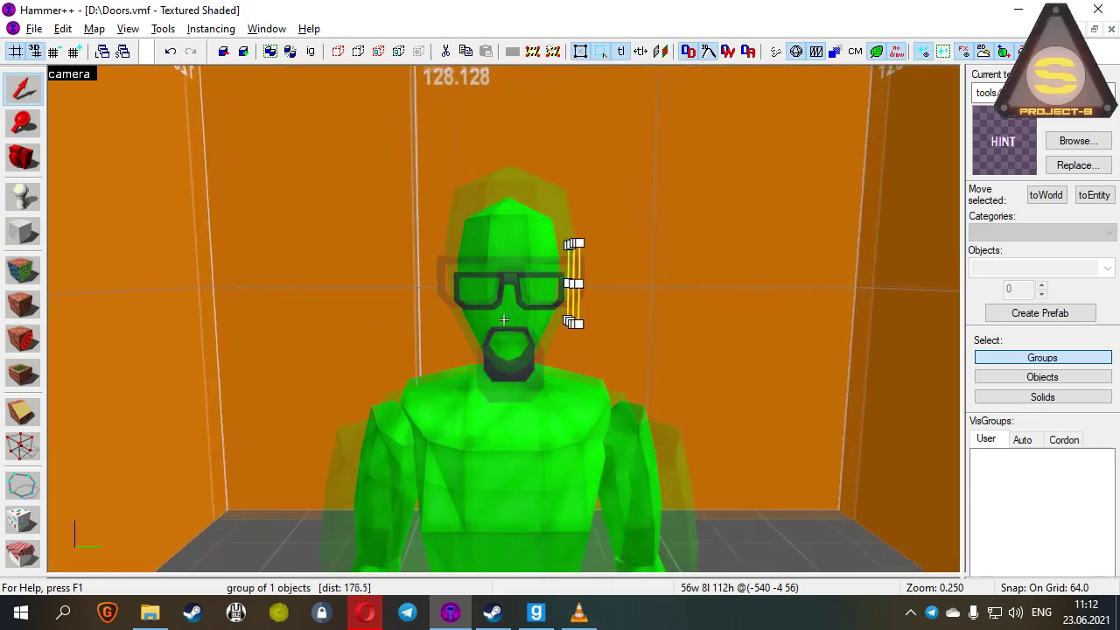
pyautogui.press('w')
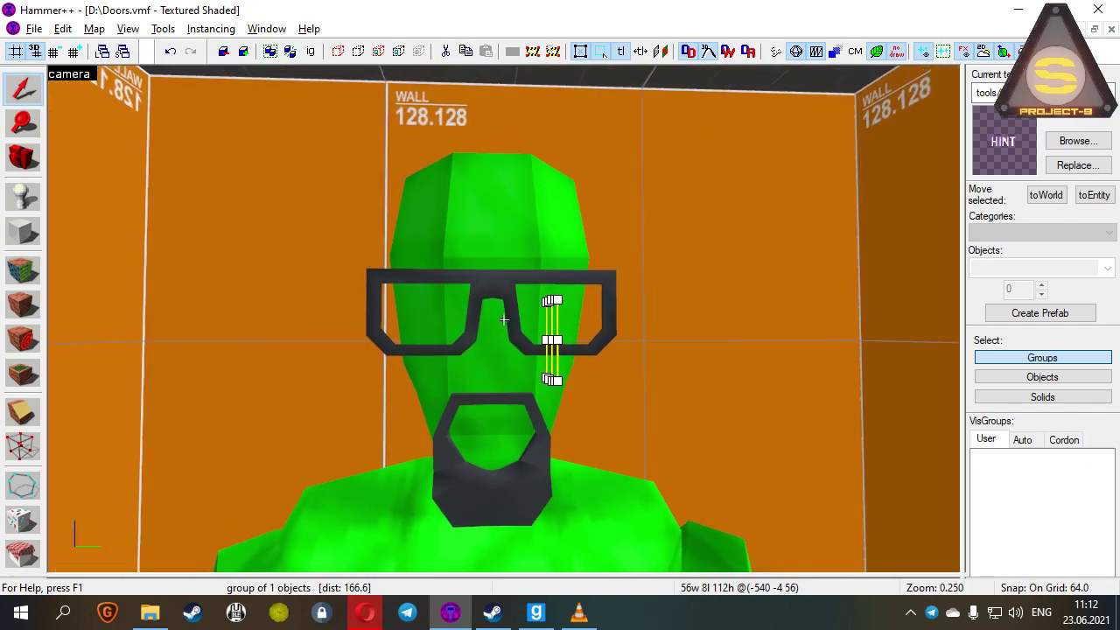
pyautogui.press('w')
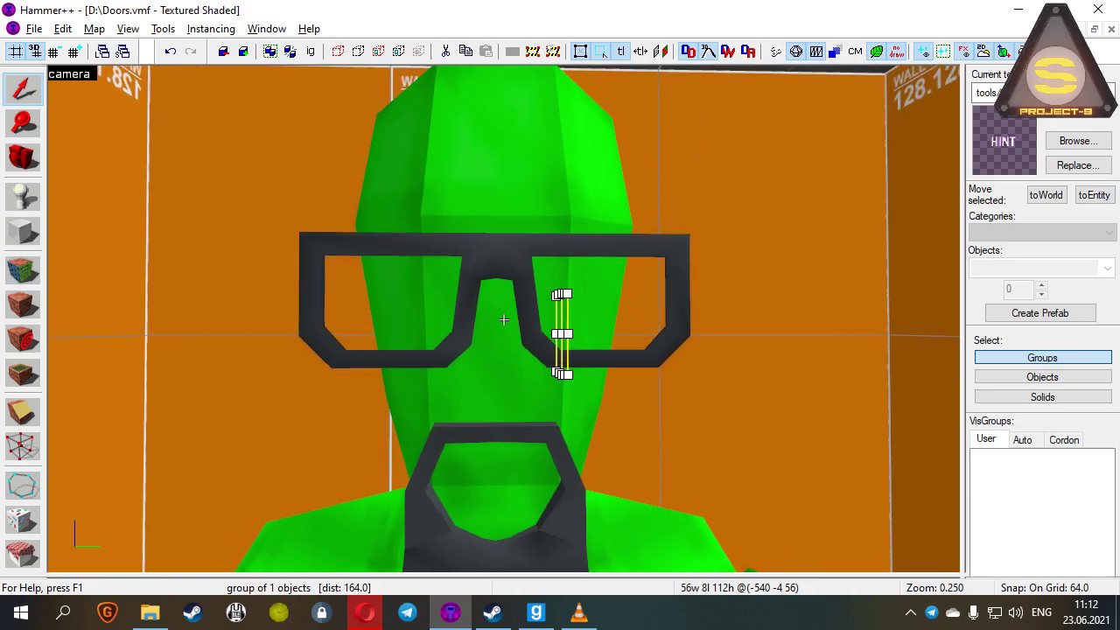
pyautogui.press('s')
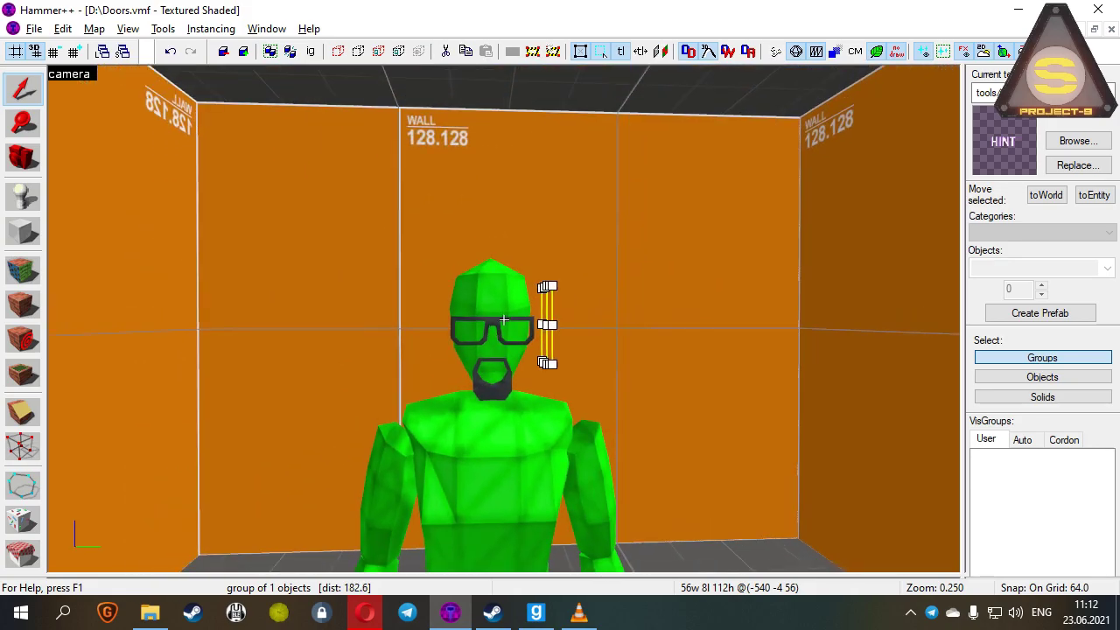
pyautogui.press('w')
pyautogui.press('w')
pyautogui.press('s')
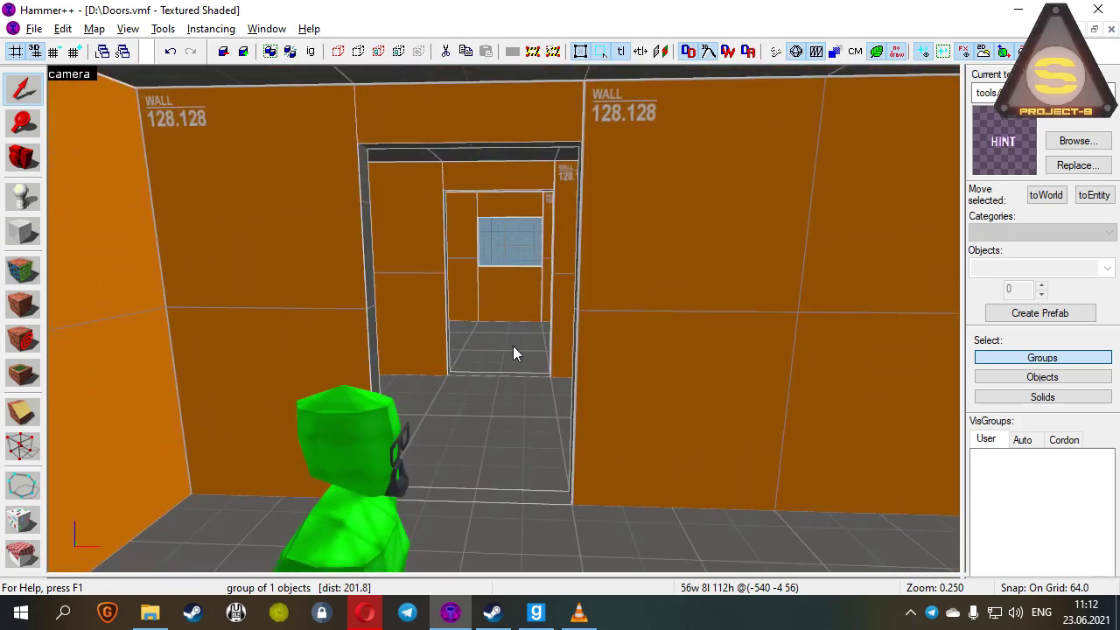
# Step: Select the wall brushes flanking the first doorway in turn and examine how they frame the sightline
pyautogui.press('z')
pyautogui.press('w')
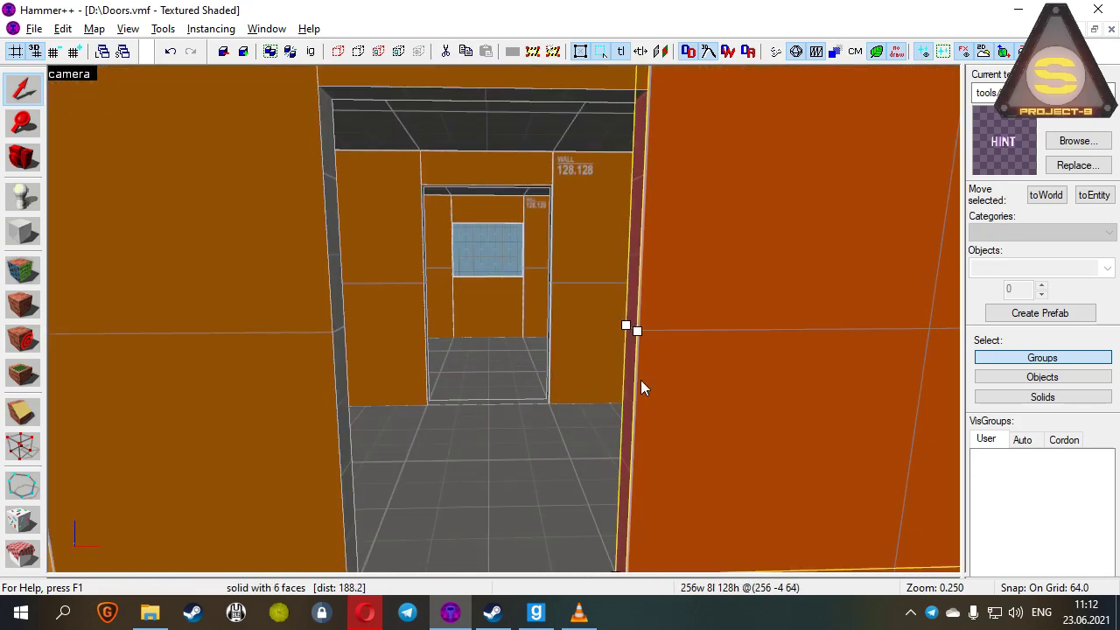
pyautogui.click(554, 316)
pyautogui.click(689, 427)
pyautogui.click(333, 388)
pyautogui.press('z')
pyautogui.press('w')
pyautogui.press('z')
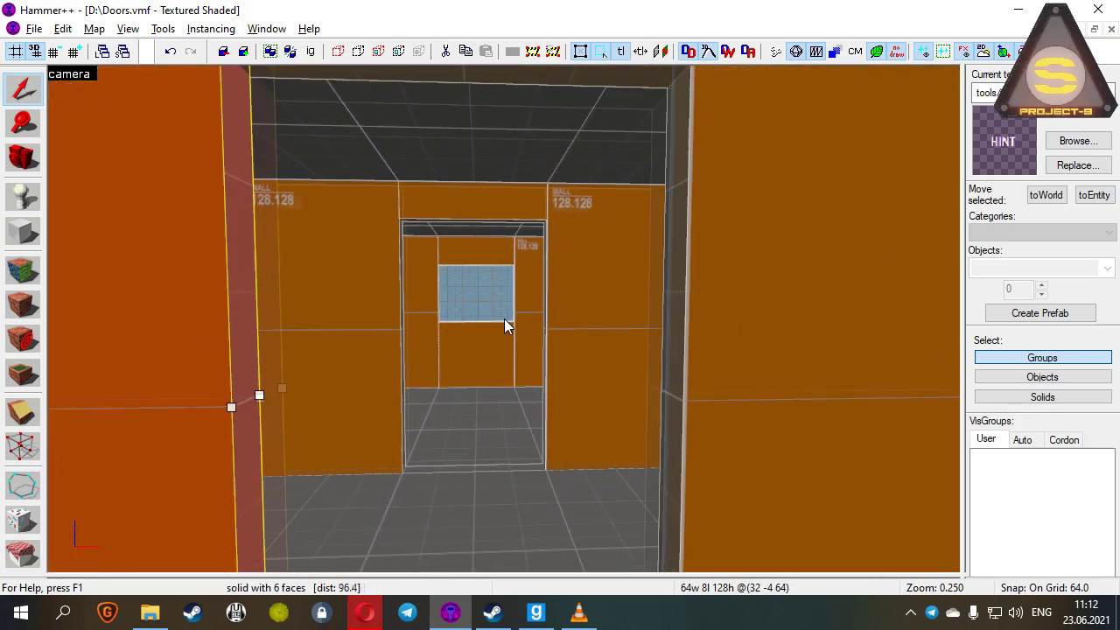
# Step: Examine the side passage between the rooms and the window opening in the far room
pyautogui.press('z')
pyautogui.press('s')
pyautogui.press('a')
pyautogui.press('z')
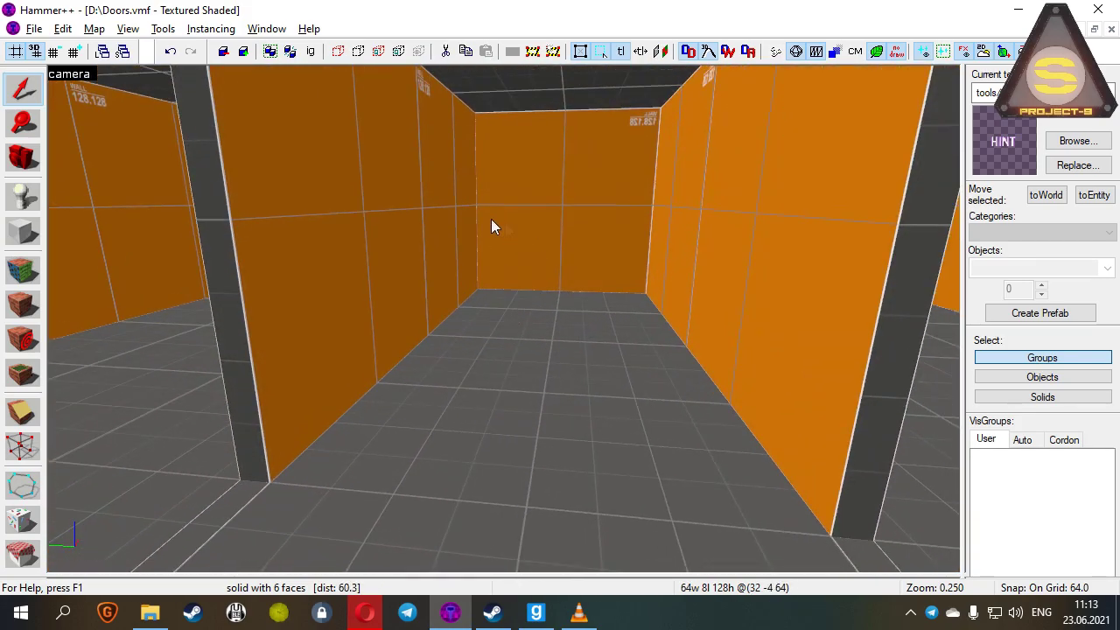
pyautogui.press('z')
pyautogui.press('w')
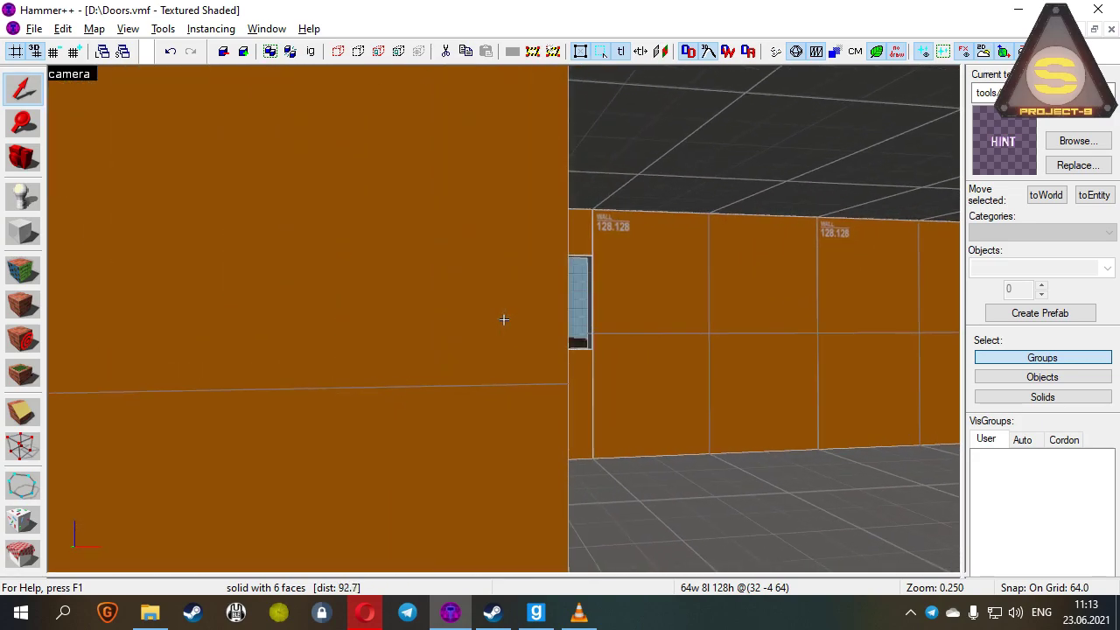
pyautogui.press('z')
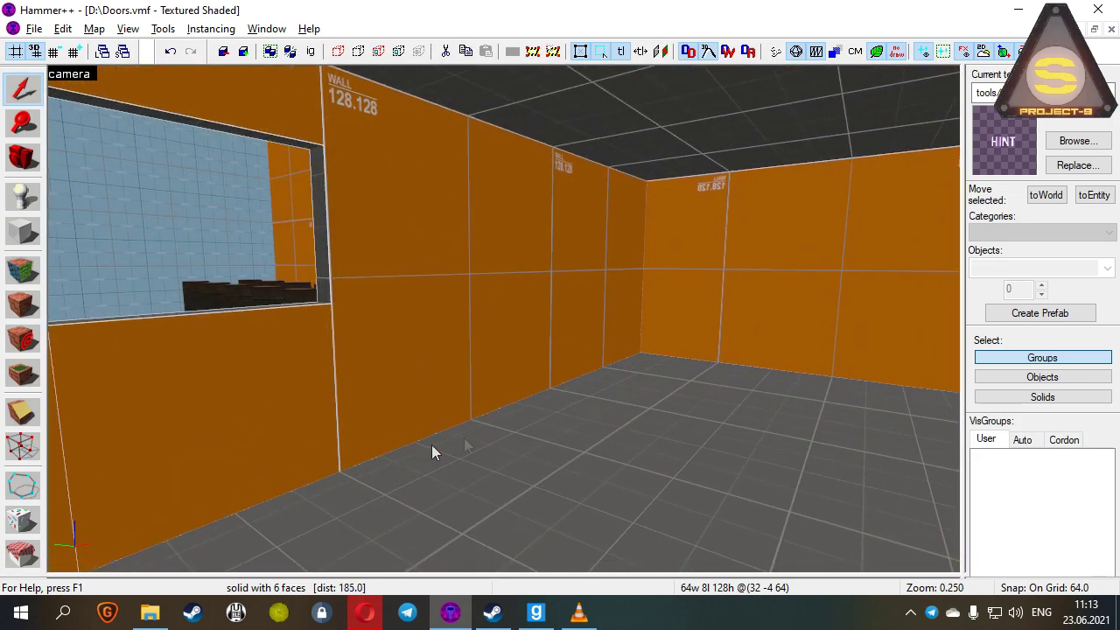
pyautogui.press('z')
pyautogui.press('d')
pyautogui.press('z')
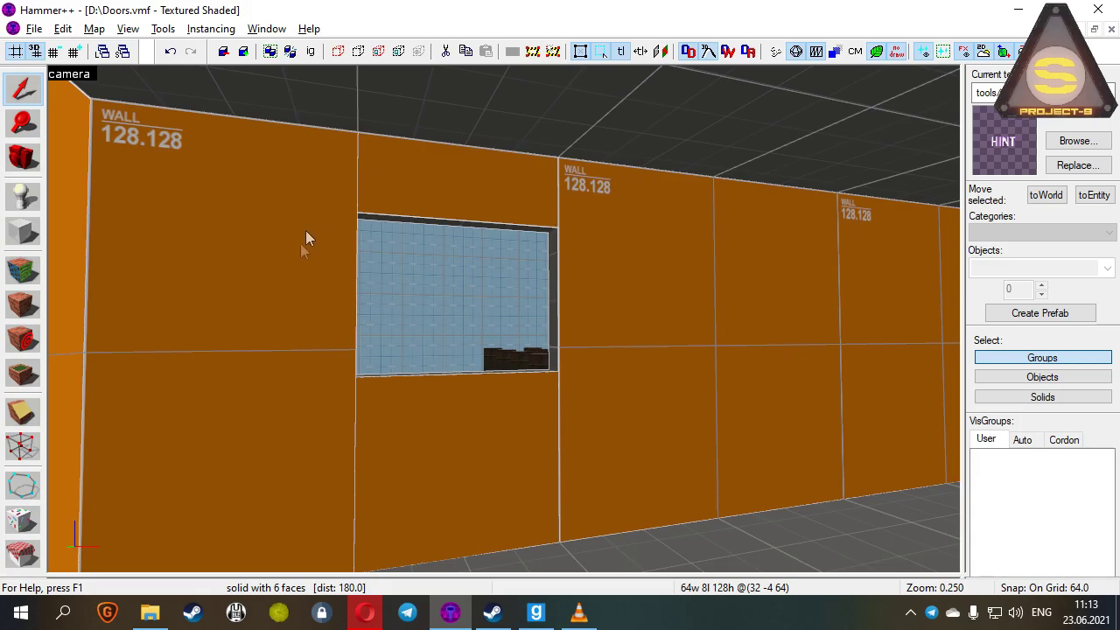
# Step: Examine in-game which rooms, doorways and barrels render in wireframe behind the walls from several positions in the room
pyautogui.press('Right')
pyautogui.press('Right')
pyautogui.press('Right')
pyautogui.press('Right')
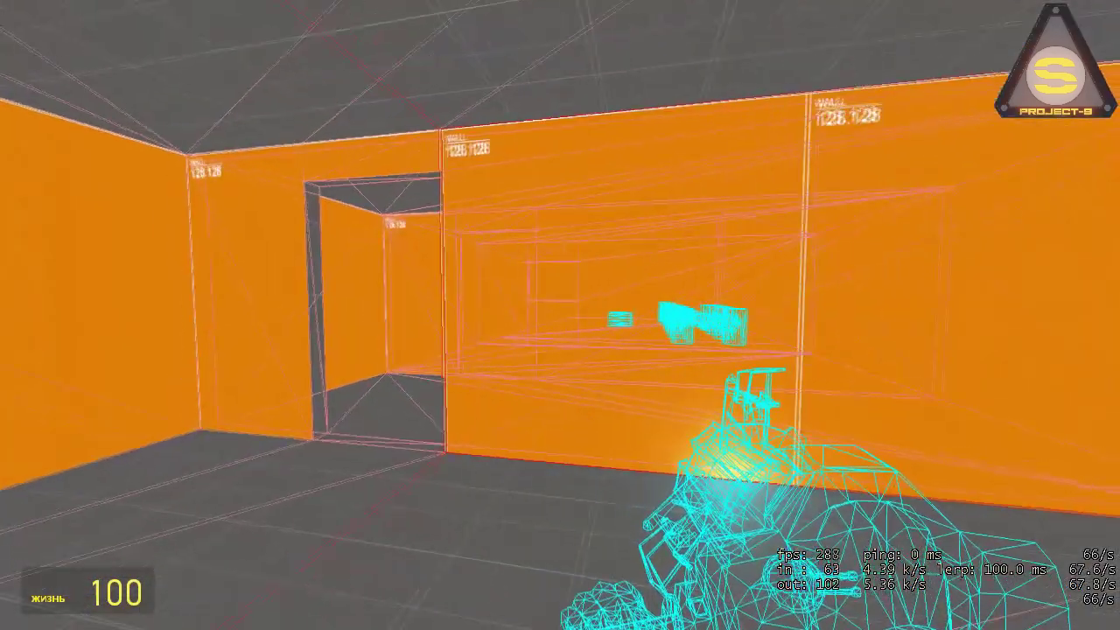
pyautogui.press('d')
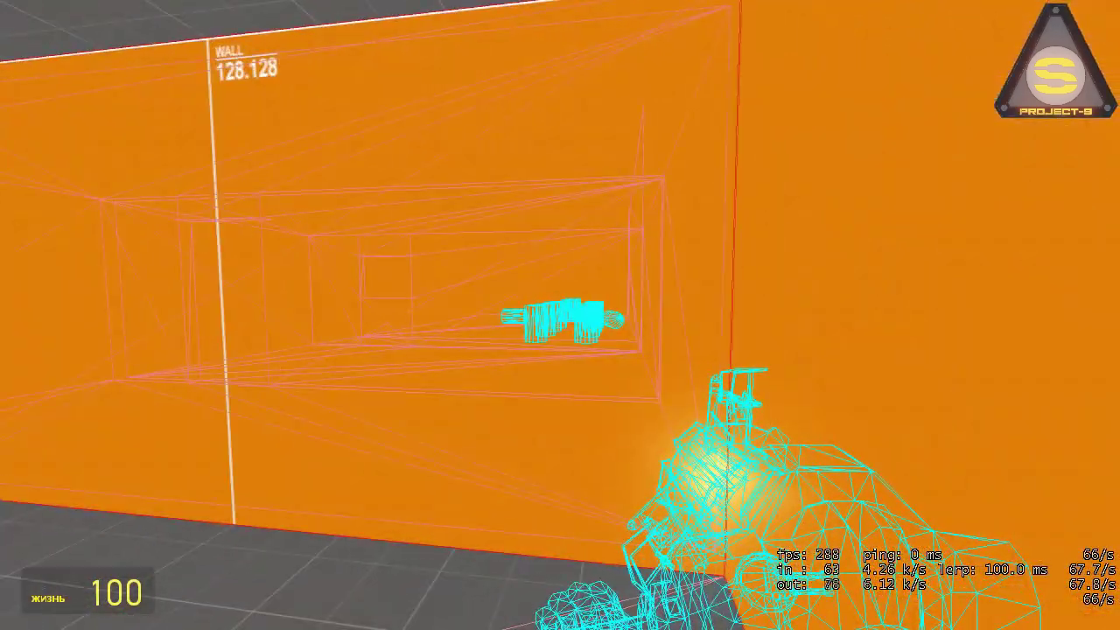
pyautogui.press('a')
pyautogui.press('w')
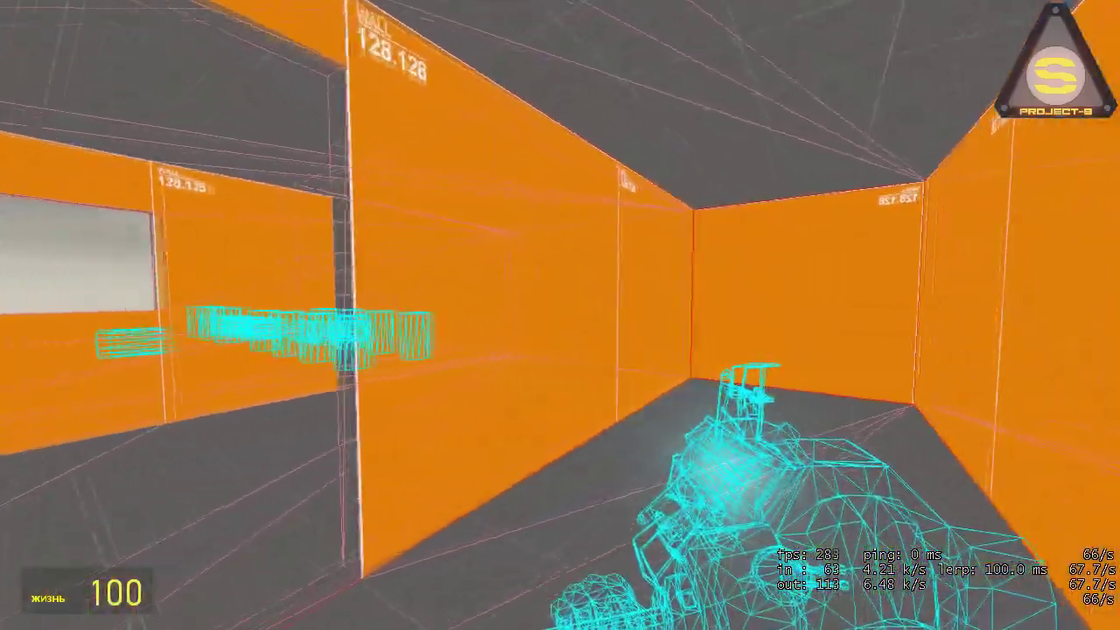
pyautogui.press('w')
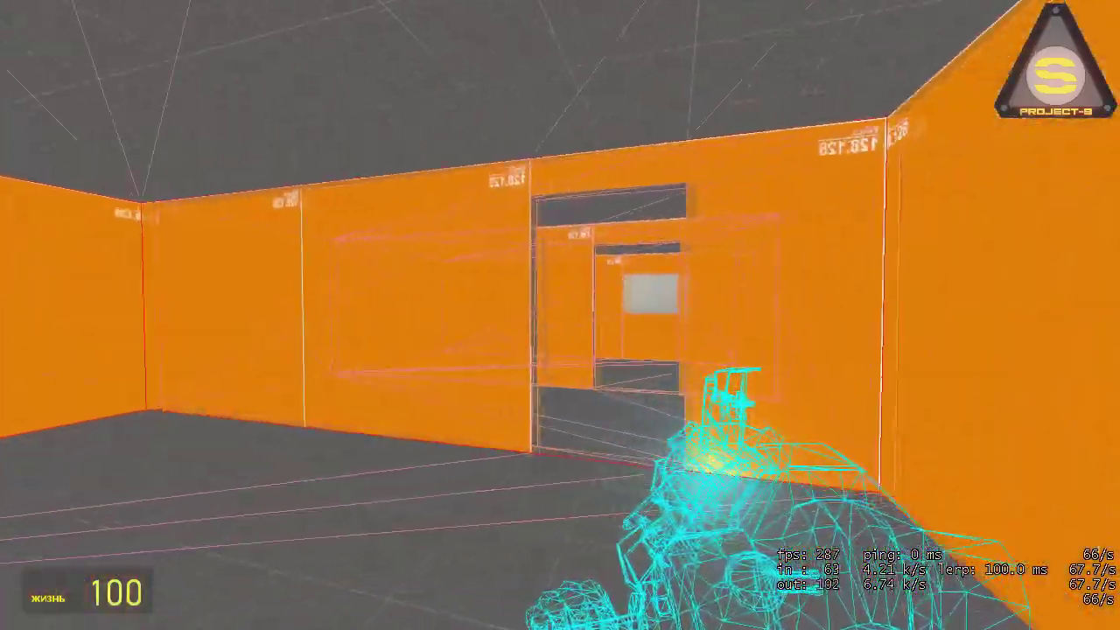
pyautogui.press('a')
pyautogui.press('w')
pyautogui.press('Right')
pyautogui.press('Right')
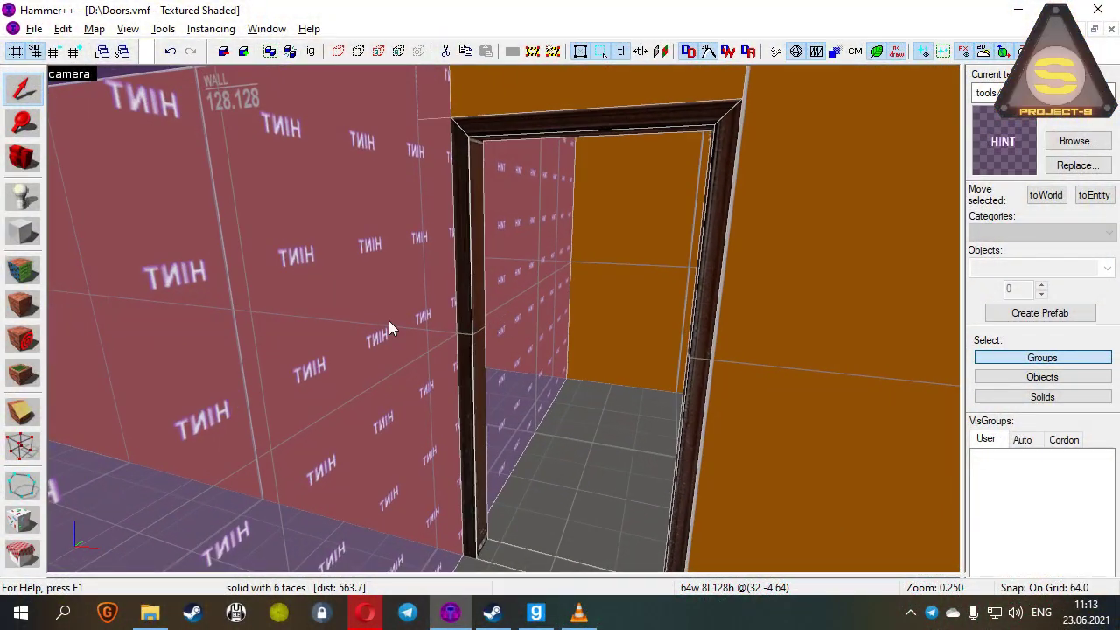
# Step: Clear the brush selection and pick the door frames on either side of the corridor to compare their placement
pyautogui.press('Escape')
pyautogui.press('z')
pyautogui.press('d')
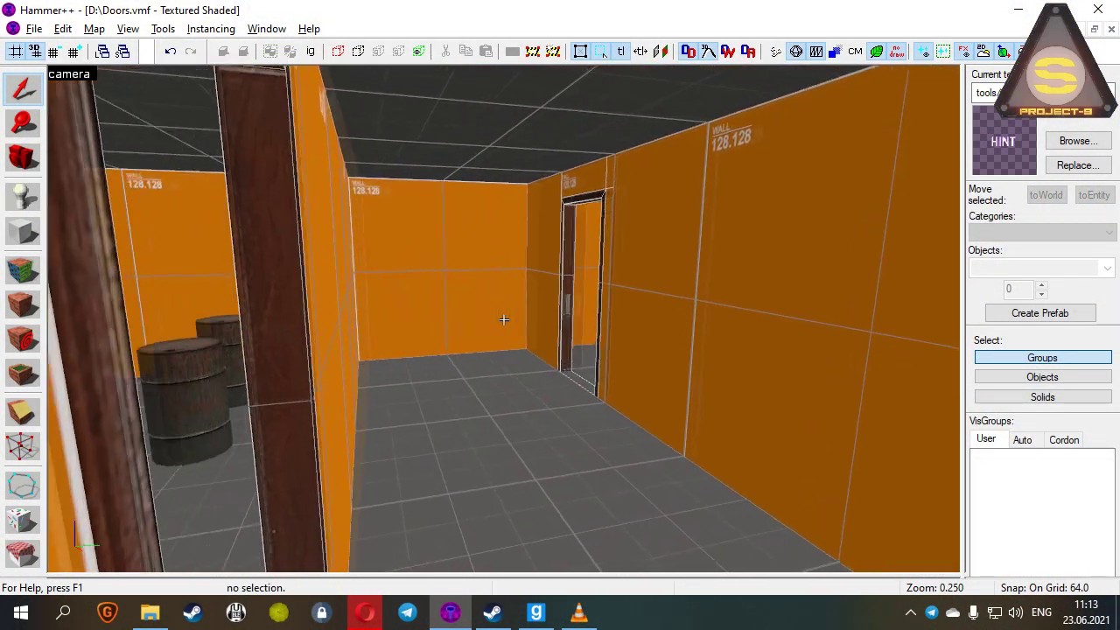
pyautogui.press('s')
pyautogui.press('z')
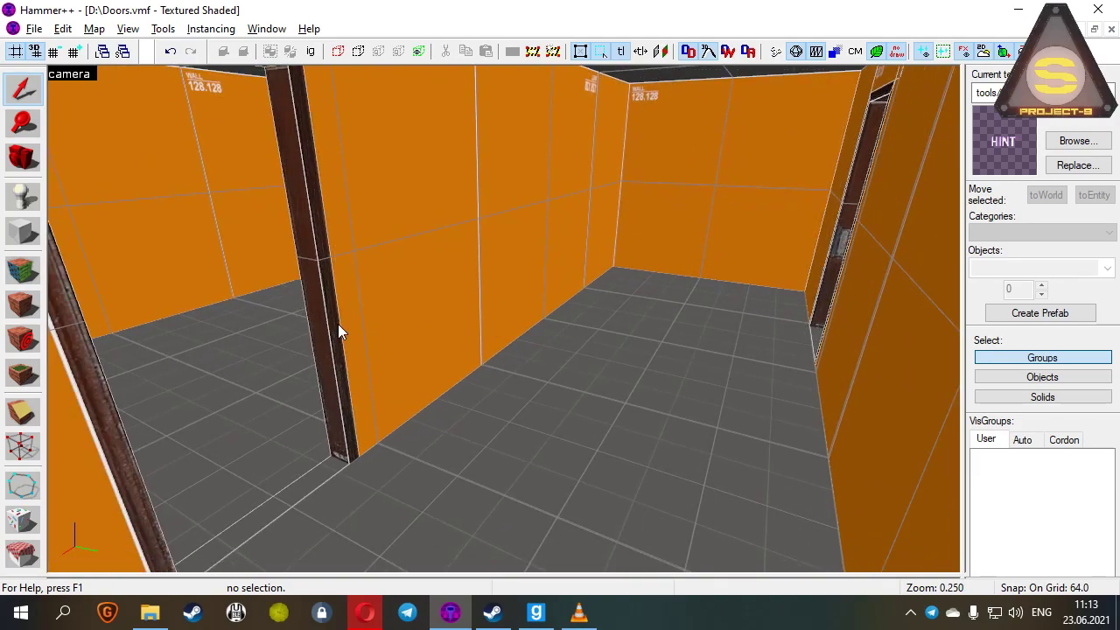
pyautogui.click(338, 323)
pyautogui.click(828, 271)
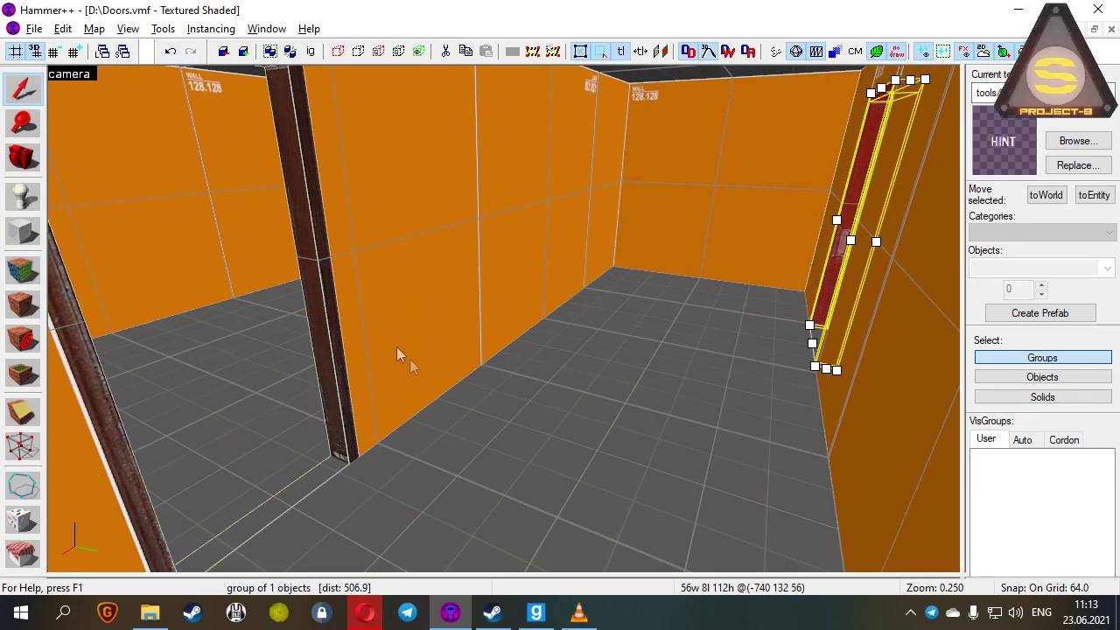
# Step: Unhide the hint brushes and examine how they fill the corridor and the room with the barrels
pyautogui.press('u')
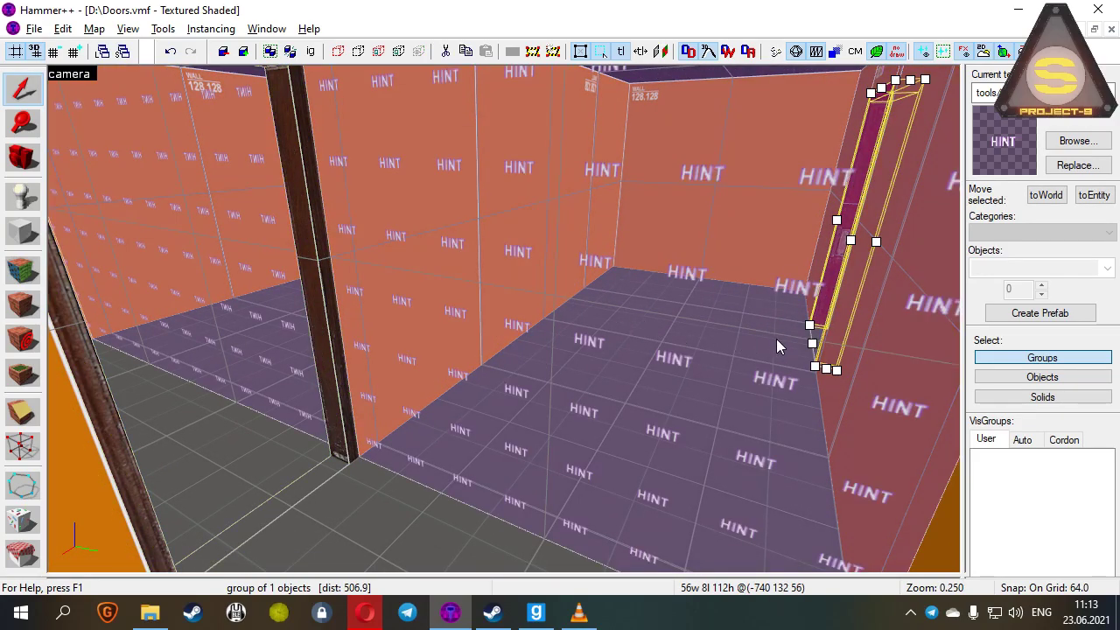
pyautogui.press('z')
pyautogui.press('a')
pyautogui.press('w')
pyautogui.press('s')
pyautogui.press('w')
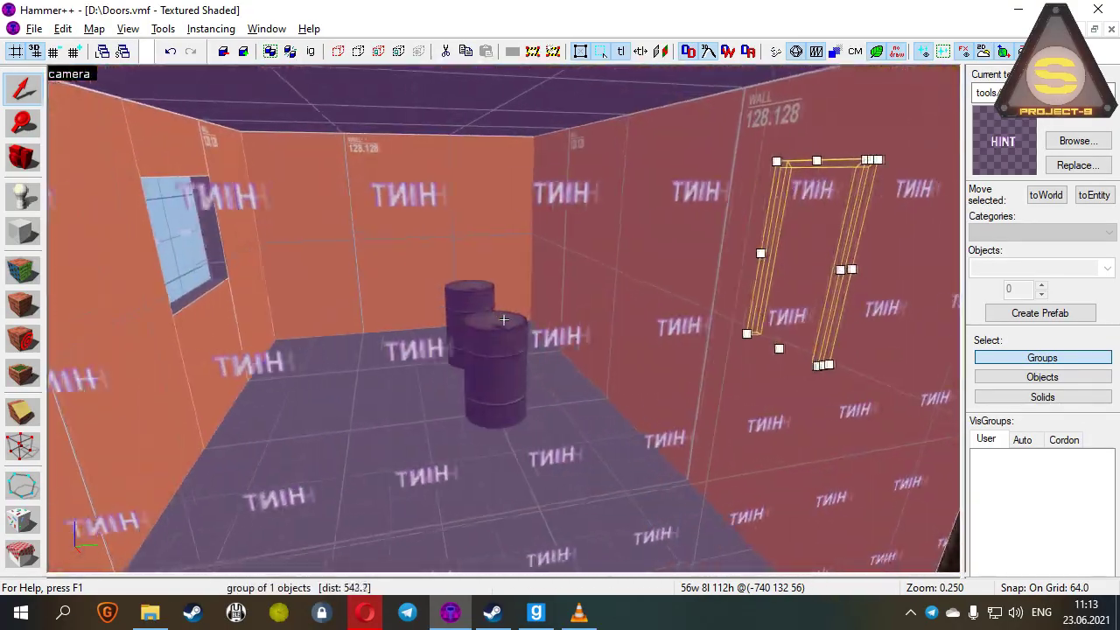
pyautogui.press('w')
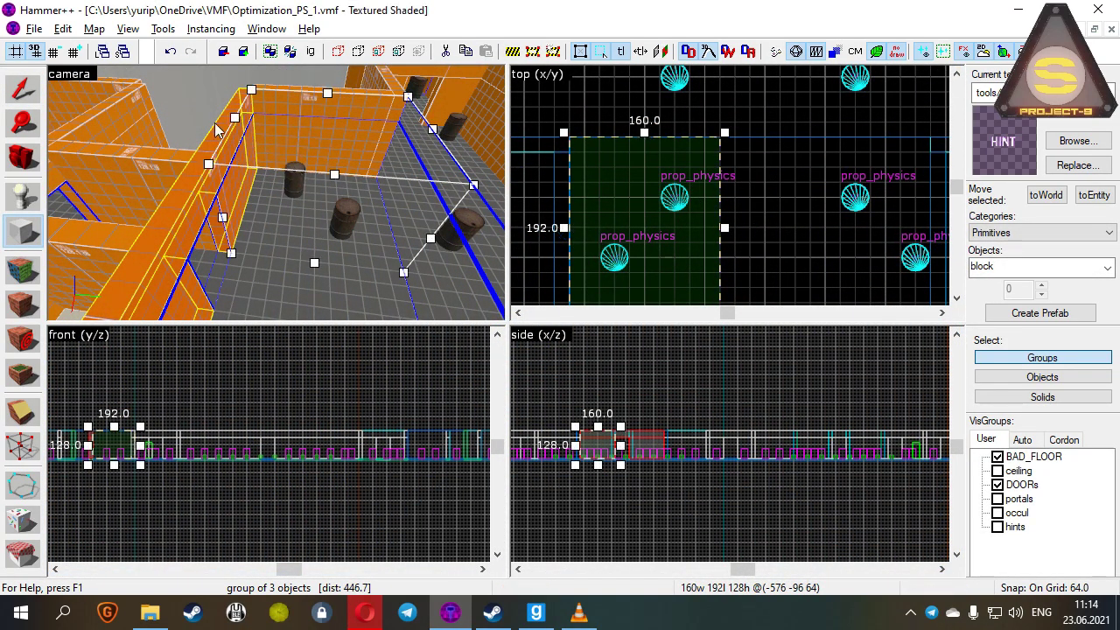
# Step: Examine the barrel room beyond the selected doorway walls of Optimization_PS_1.vmf in a maximized 3D view
pyautogui.hotkey('shift', 'z')
pyautogui.press('z')
pyautogui.press('w')
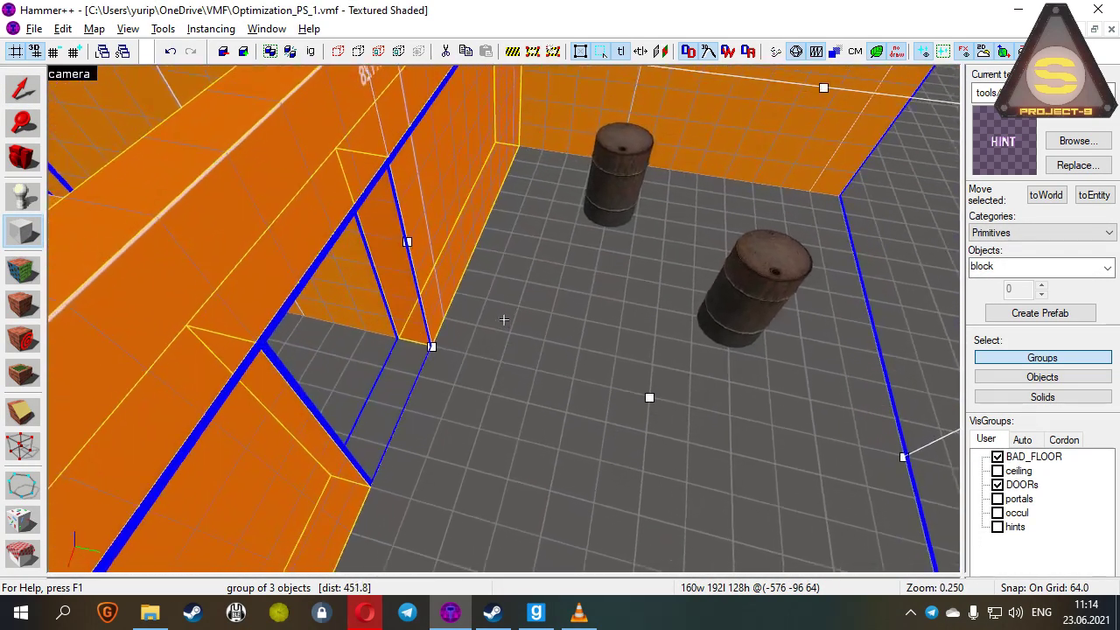
pyautogui.press('s')
pyautogui.press('d')
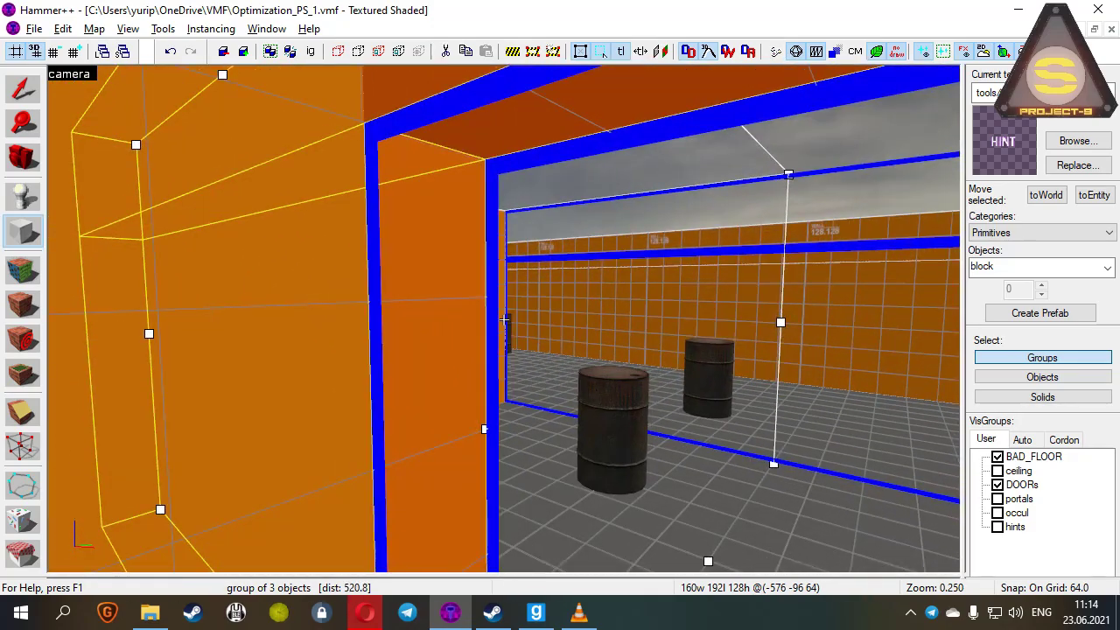
pyautogui.press('w')
pyautogui.press('z')
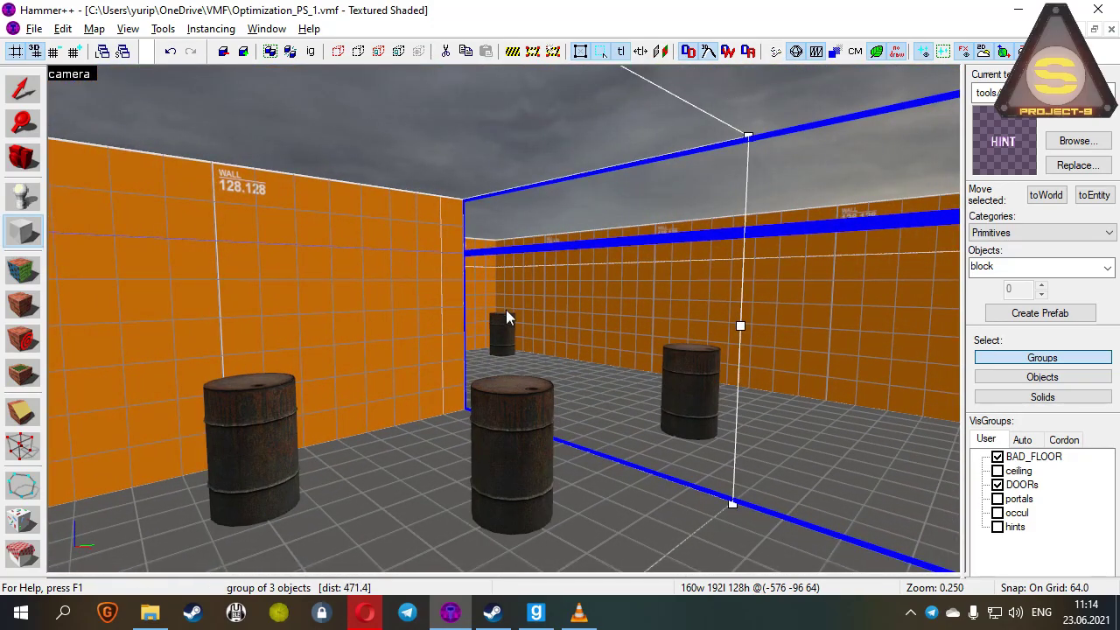
# Step: Examine the line of sight past the edge of the selected doorway wall, from inside the room and from behind the opening
pyautogui.press('z')
pyautogui.press('w')
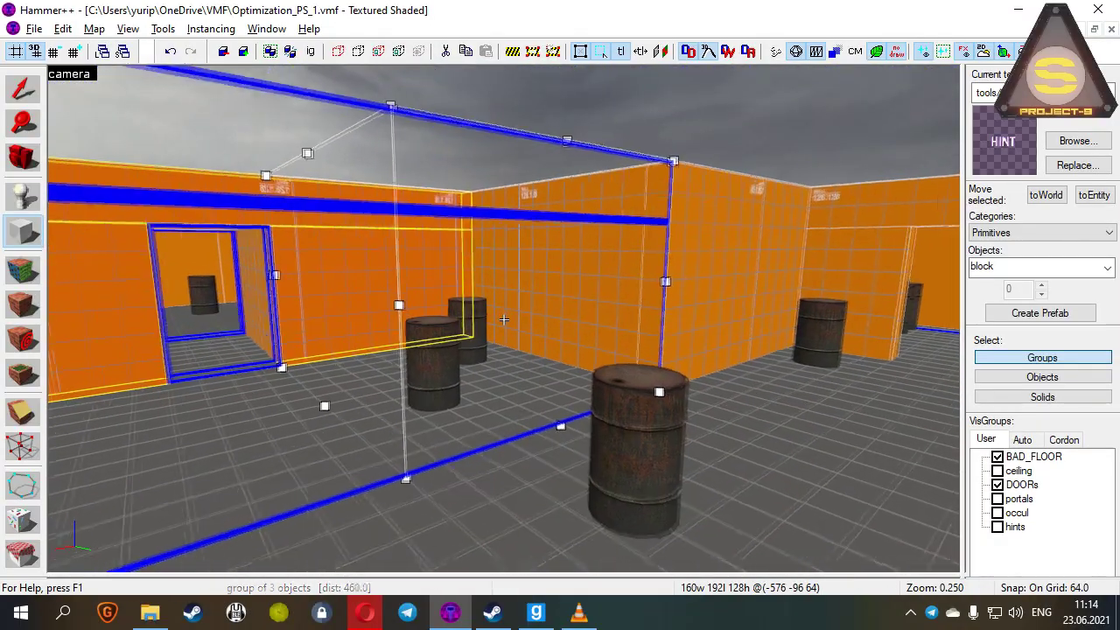
pyautogui.press('w')
pyautogui.press('s')
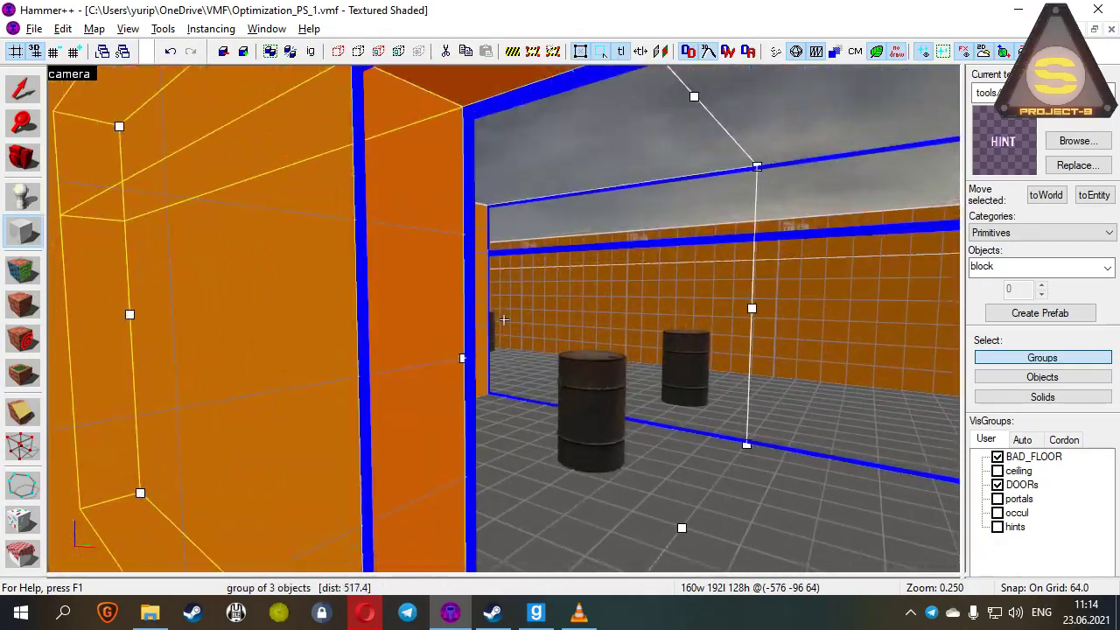
pyautogui.press('d')
pyautogui.press('a')
pyautogui.press('a')
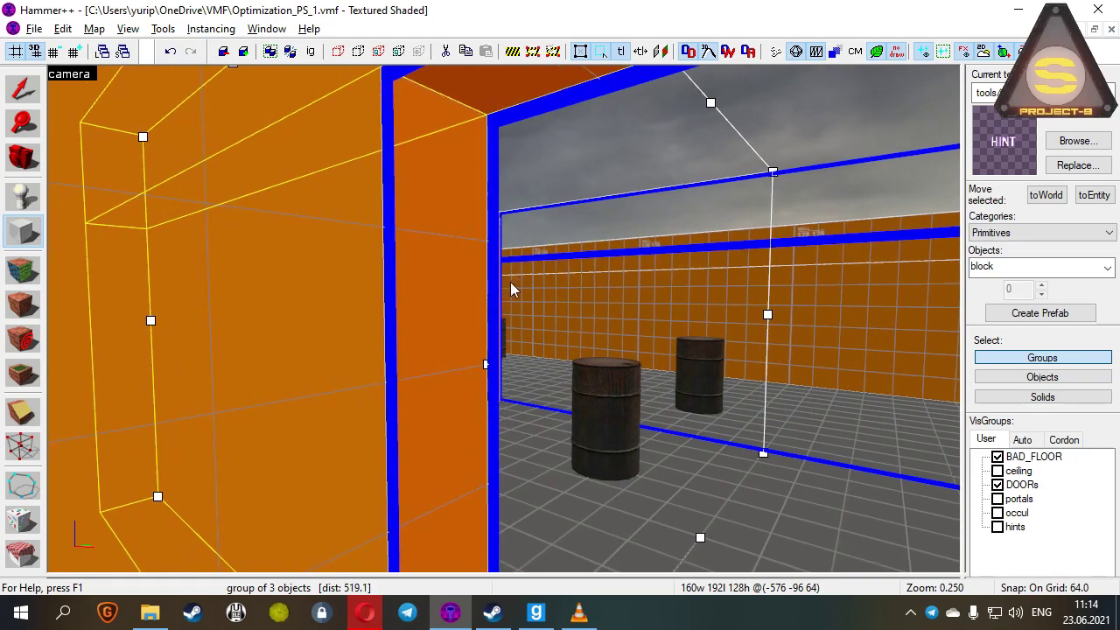
# Step: Examine from above the small corner room and its doorways leading to the neighbouring rooms
pyautogui.press('d')
pyautogui.press('w')
pyautogui.press('z')
pyautogui.press('s')
pyautogui.press('z')
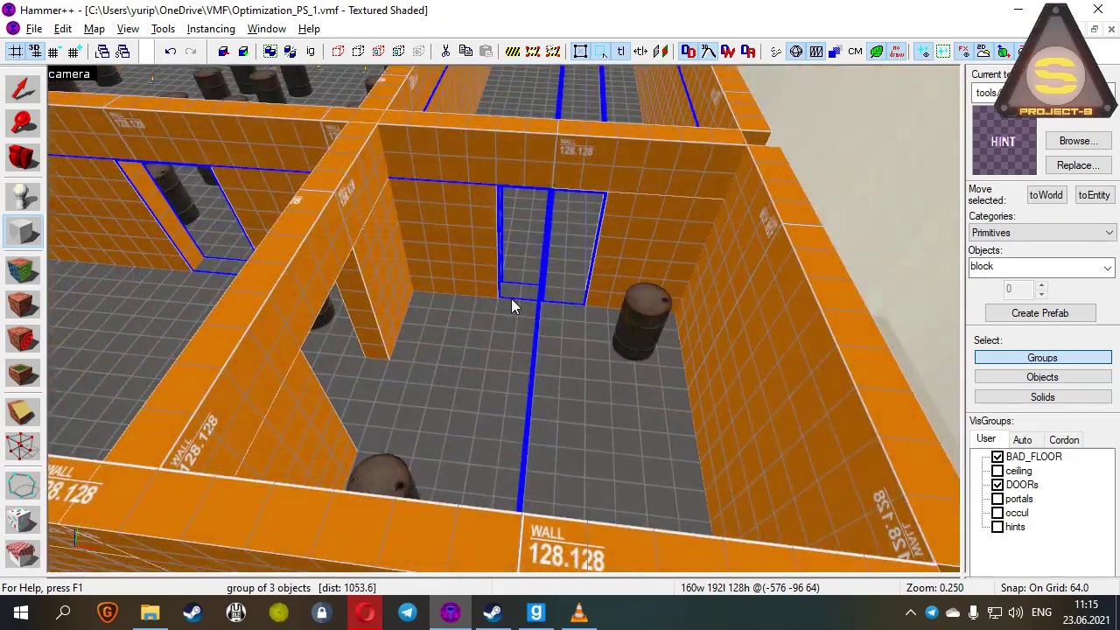
pyautogui.press('z')
pyautogui.press('a')
pyautogui.press('z')
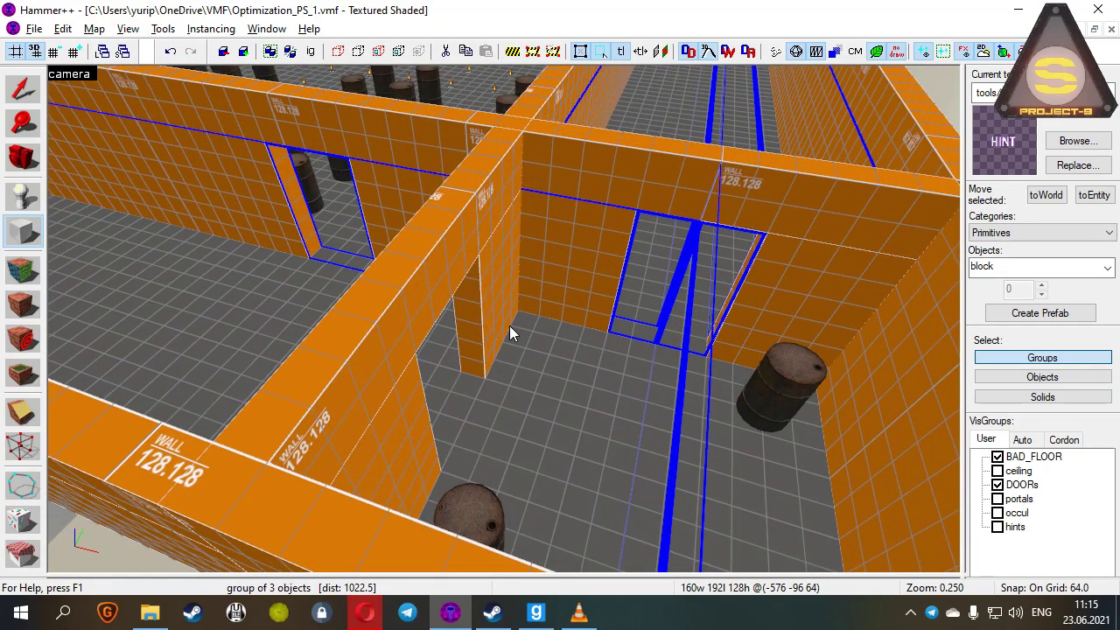
# Step: Show the hints VisGroup and examine how the hint brushes are laid out across the rooms
pyautogui.click(997, 527)
pyautogui.press('z')
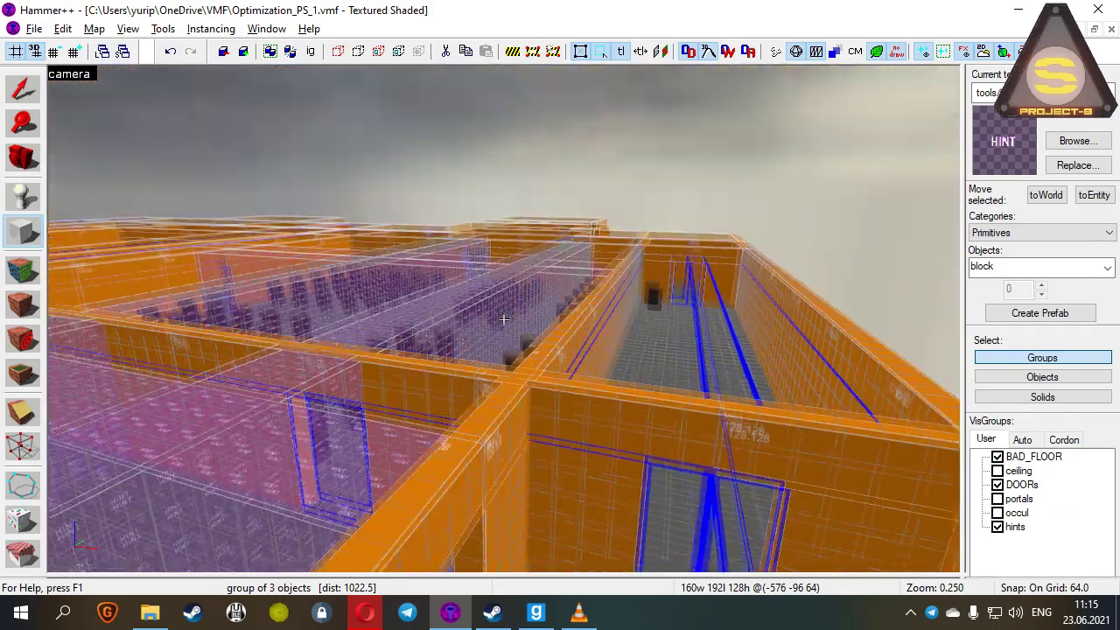
pyautogui.press('w')
pyautogui.press('w')
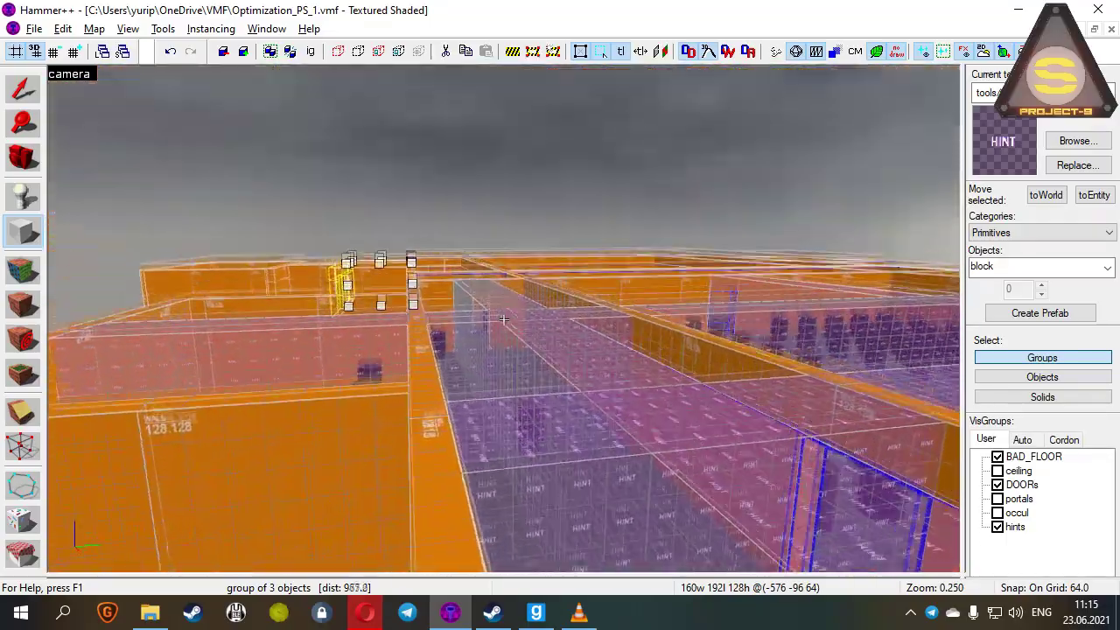
pyautogui.press('d')
pyautogui.press('z')
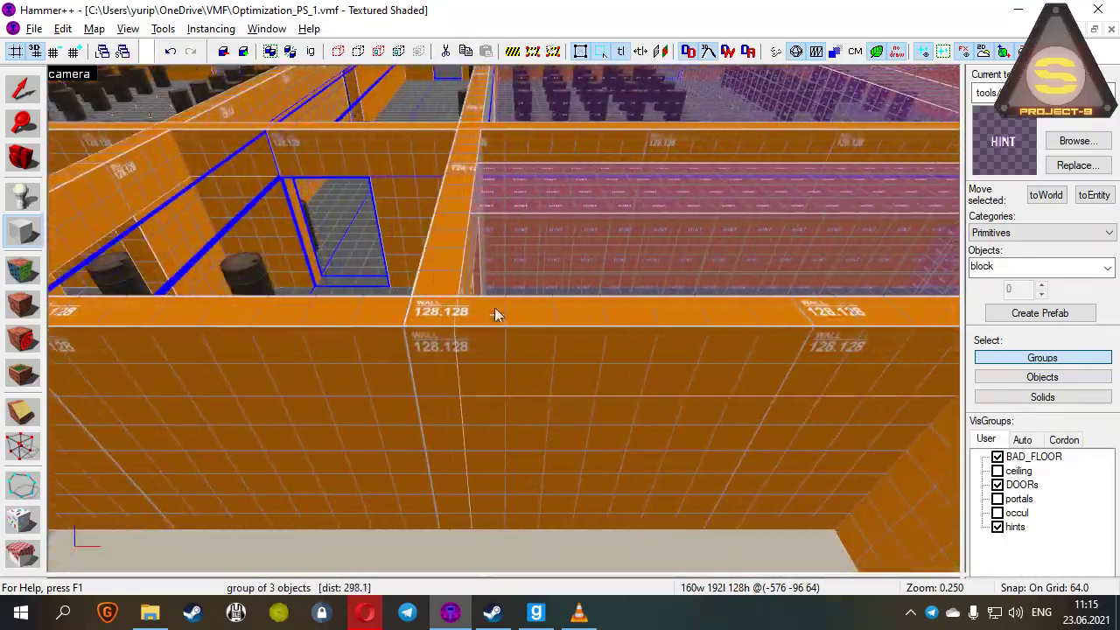
# Step: Select the long hint brush behind the outer wall and restore the four-view layout
pyautogui.click(26, 88)
pyautogui.click(543, 217)
pyautogui.hotkey('shift', 'z')
pyautogui.scroll(-1, 726, 207)
pyautogui.scroll(-3, 778, 179)
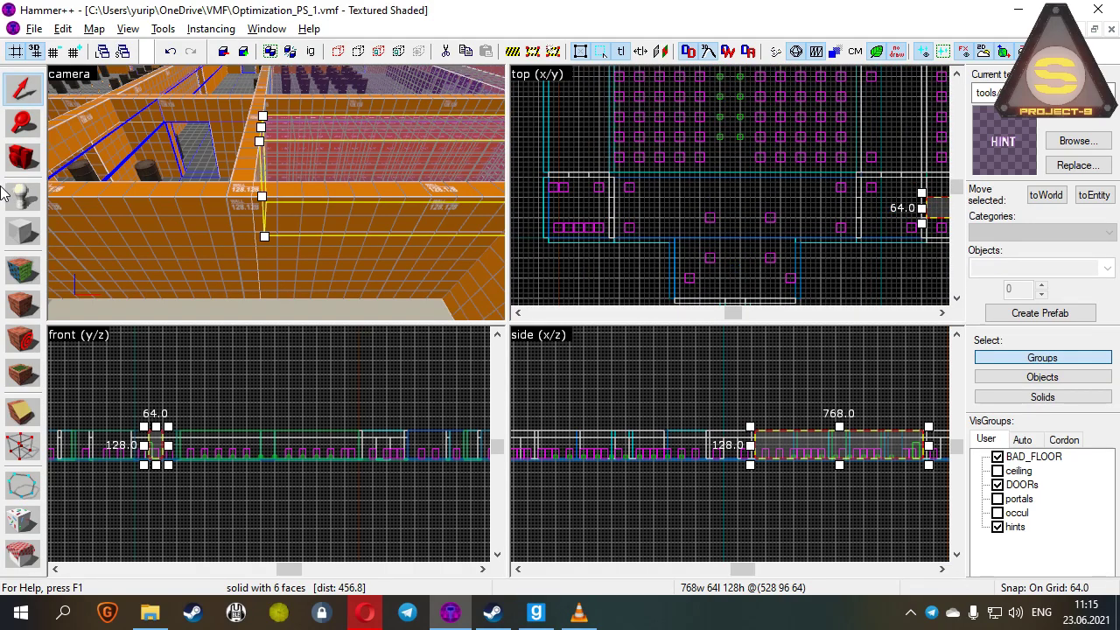
# Step: Create a 768 x 192 x 128 hint block in the top view, spanning the area between the large prop hall and the smaller room
pyautogui.click(15, 242)
pyautogui.scroll(3, 657, 224)
pyautogui.scroll(1, 630, 194)
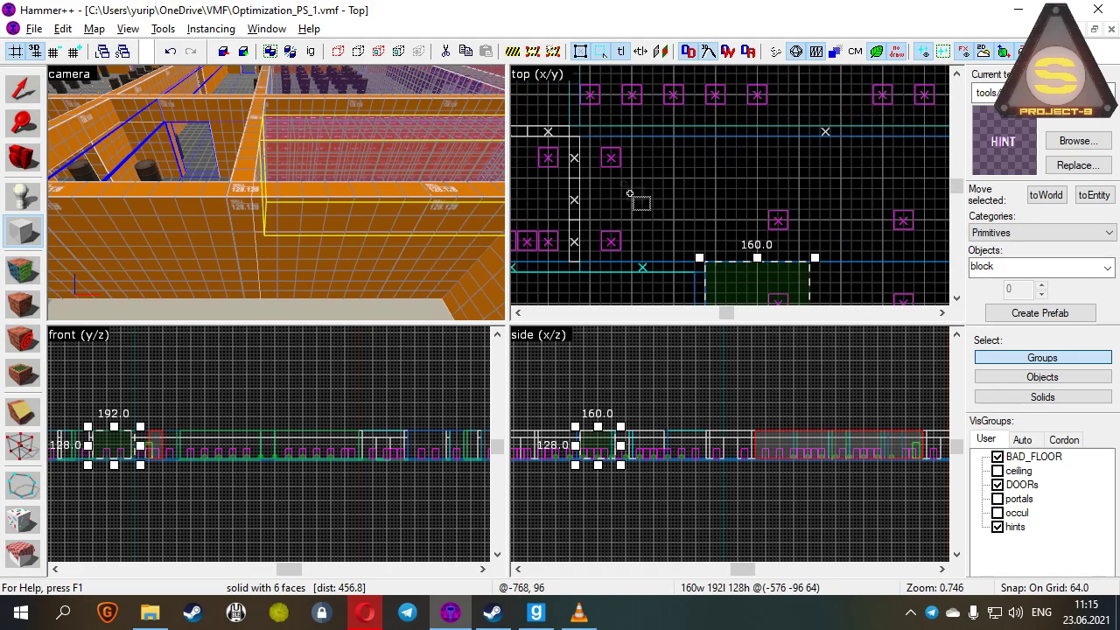
pyautogui.moveTo(587, 144); pyautogui.dragTo(913, 255)
pyautogui.scroll(-2, 698, 228)
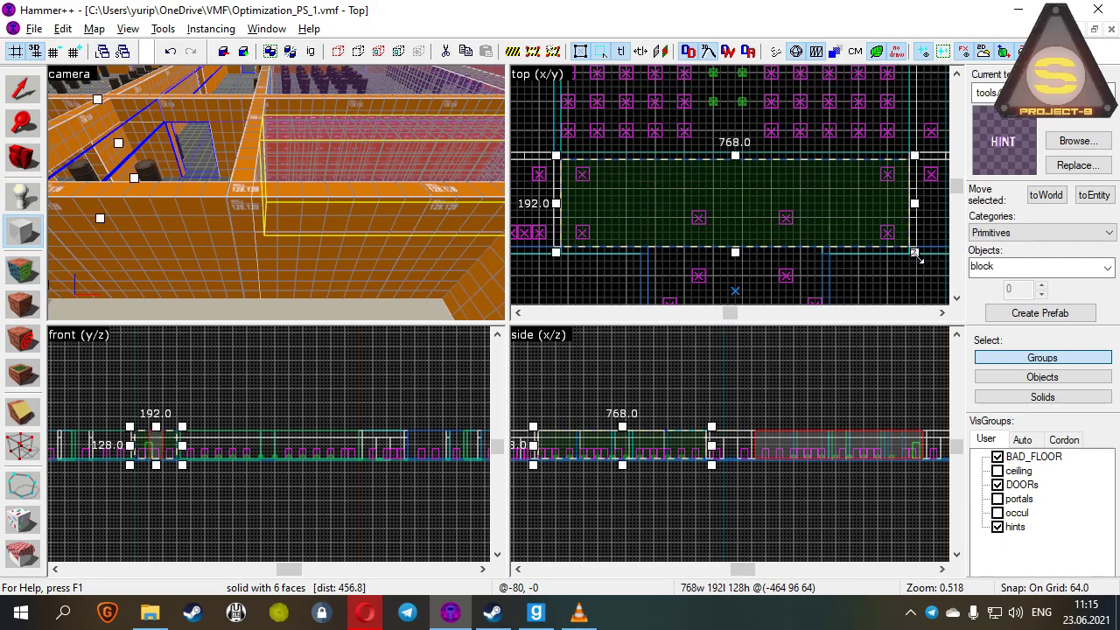
pyautogui.press('Return')
# Step: Clip both corners of the 768-unit hint brush diagonally so it tapers toward the opening of the smaller room
pyautogui.press('z')
pyautogui.press('w')
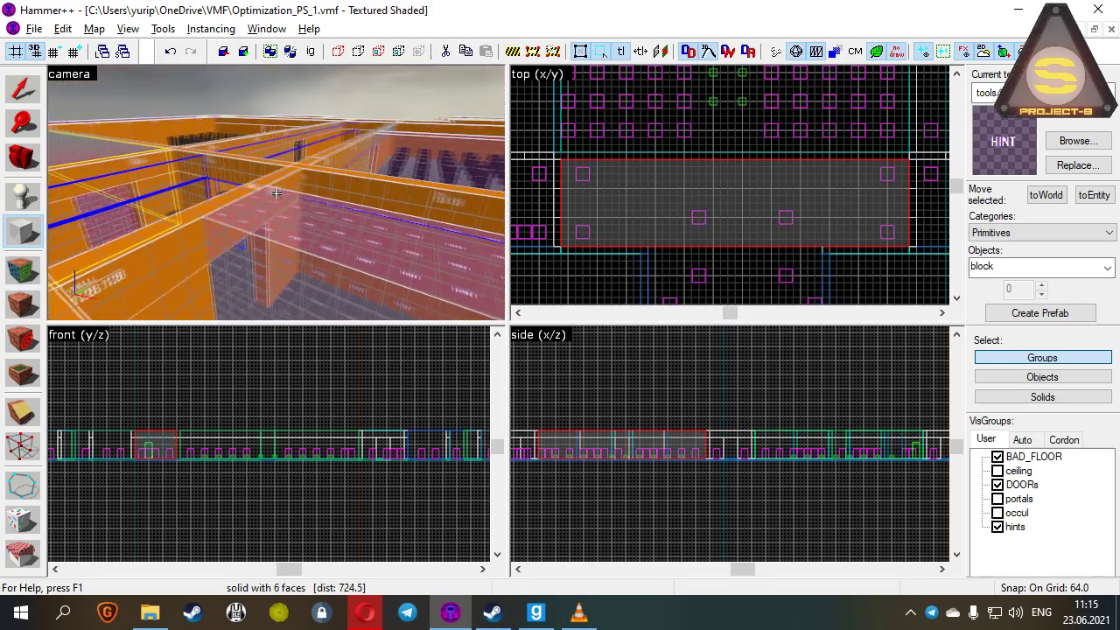
pyautogui.press('w')
pyautogui.press('z')
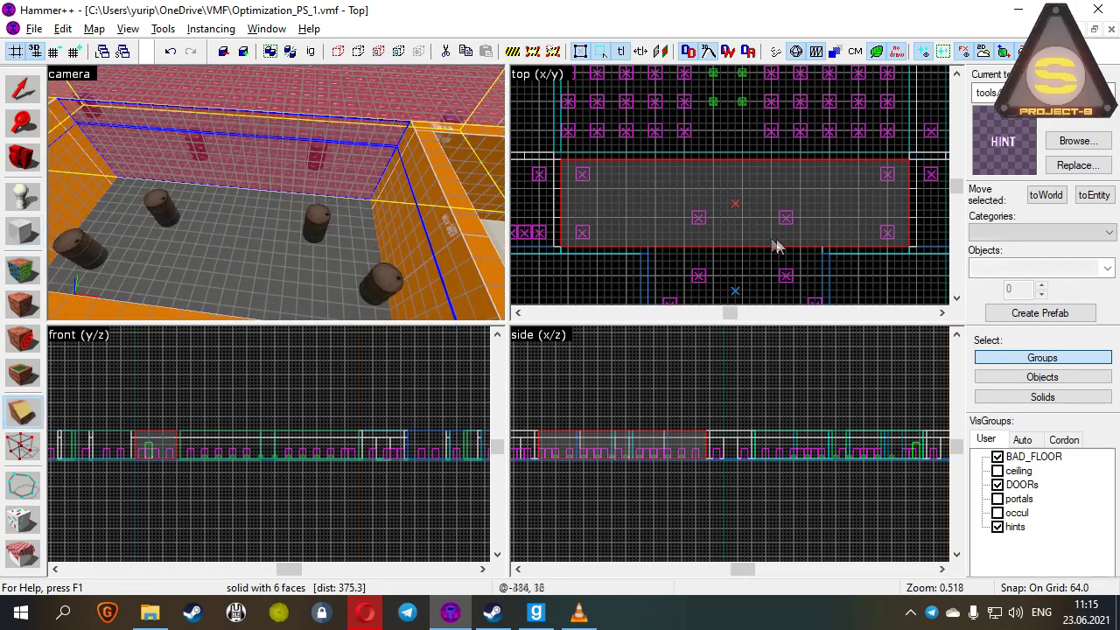
pyautogui.scroll(6, 826, 244)
pyautogui.moveTo(809, 248); pyautogui.dragTo(836, 224)
pyautogui.scroll(-6, 797, 243)
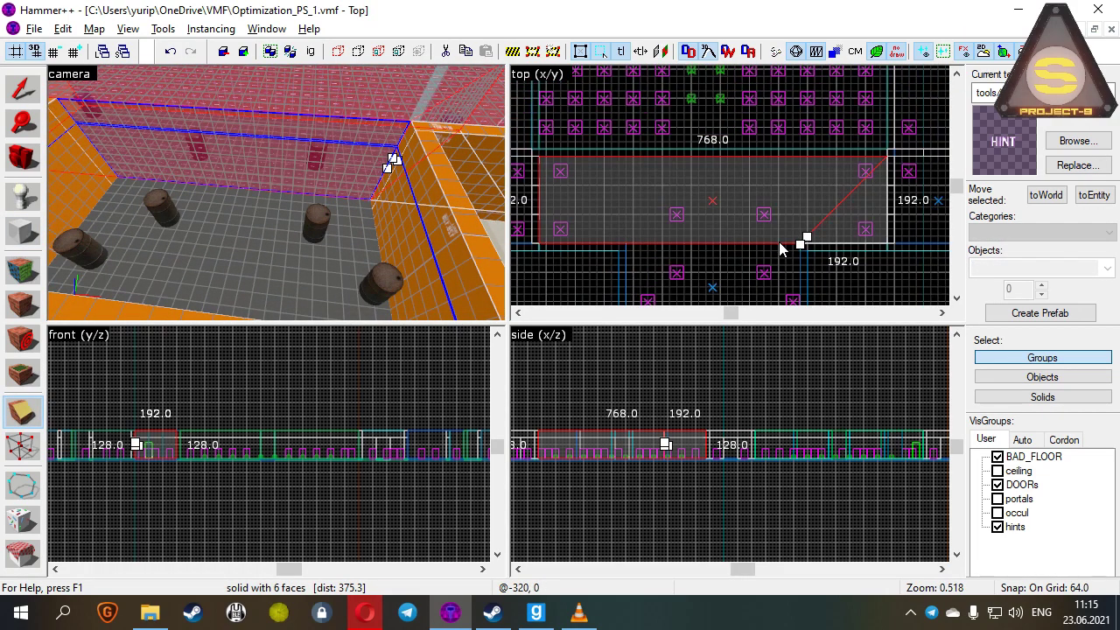
pyautogui.hotkey('shift', 'x')
pyautogui.press('Return')
pyautogui.hotkey('shift', 's')
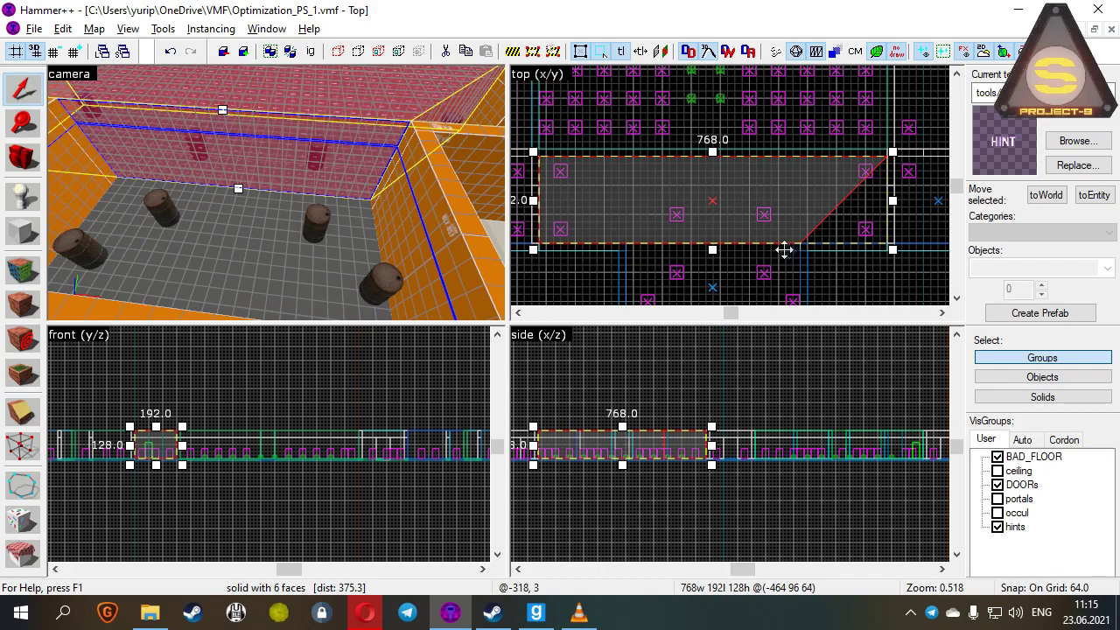
pyautogui.hotkey('shift', 'x')
pyautogui.scroll(4, 636, 238)
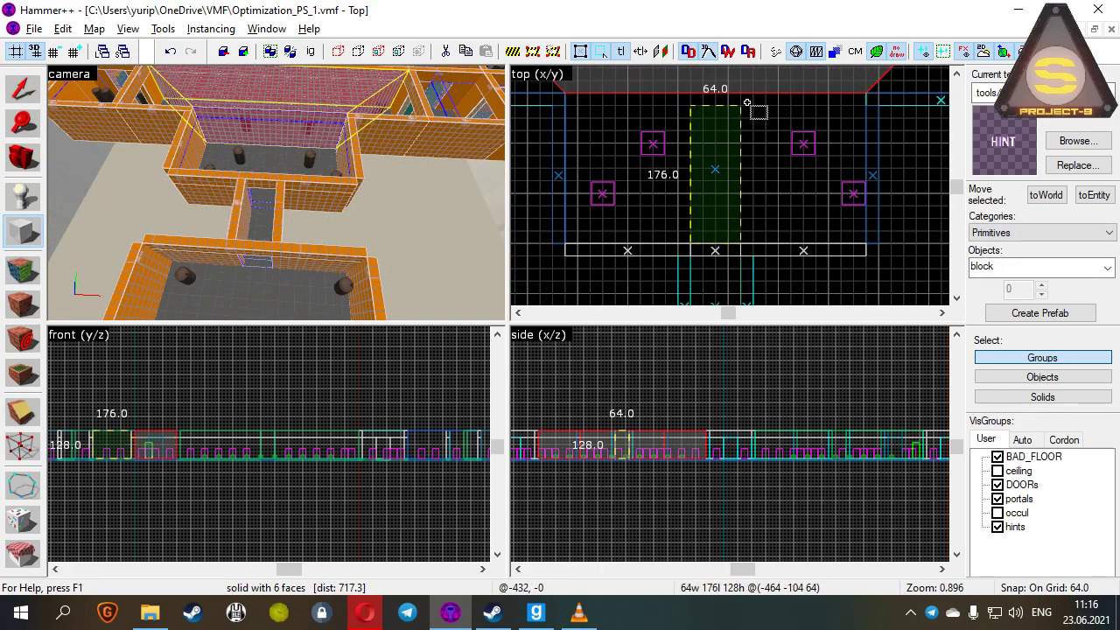
# Step: Create a 64 x 176 x 128 hint brush through the middle of the smaller room and stretch it along the corridor into the far room
pyautogui.press('Return')
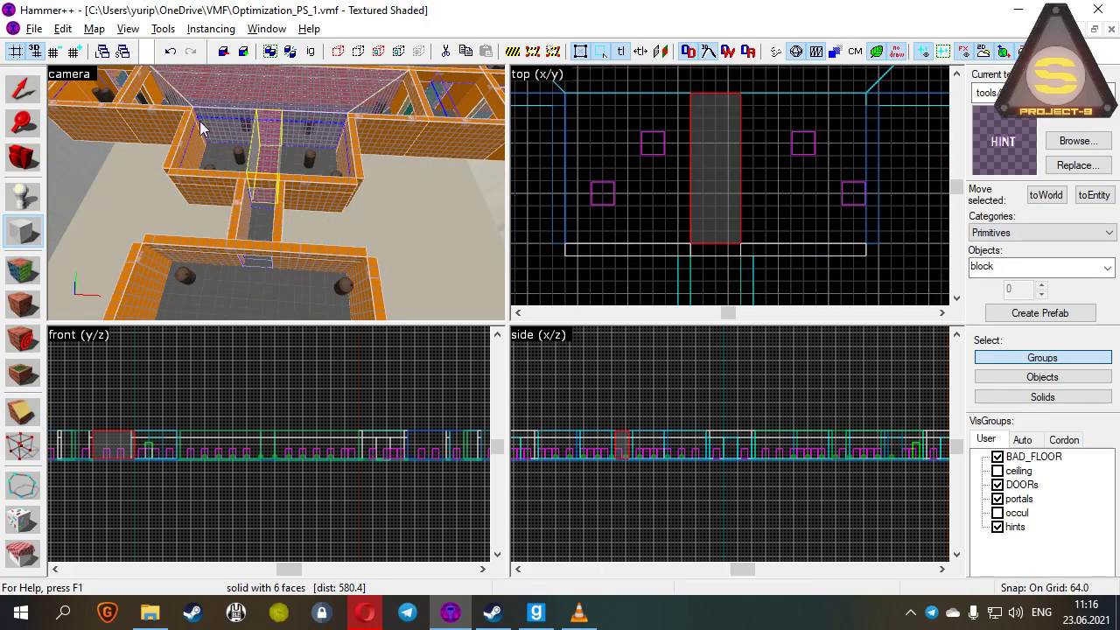
pyautogui.click(27, 89)
pyautogui.moveTo(721, 254)
pyautogui.mouseDown()
pyautogui.moveTo(723, 165)
pyautogui.moveTo(729, 312)
pyautogui.moveTo(729, 300)
pyautogui.mouseUp()
pyautogui.scroll(-6, 723, 165)
pyautogui.scroll(3, 730, 311)
# Step: Create a 160 x 160 x 128 hint block in the far room, beside the long hint strip and against the entrance wall
pyautogui.click(12, 238)
pyautogui.scroll(2, 728, 172)
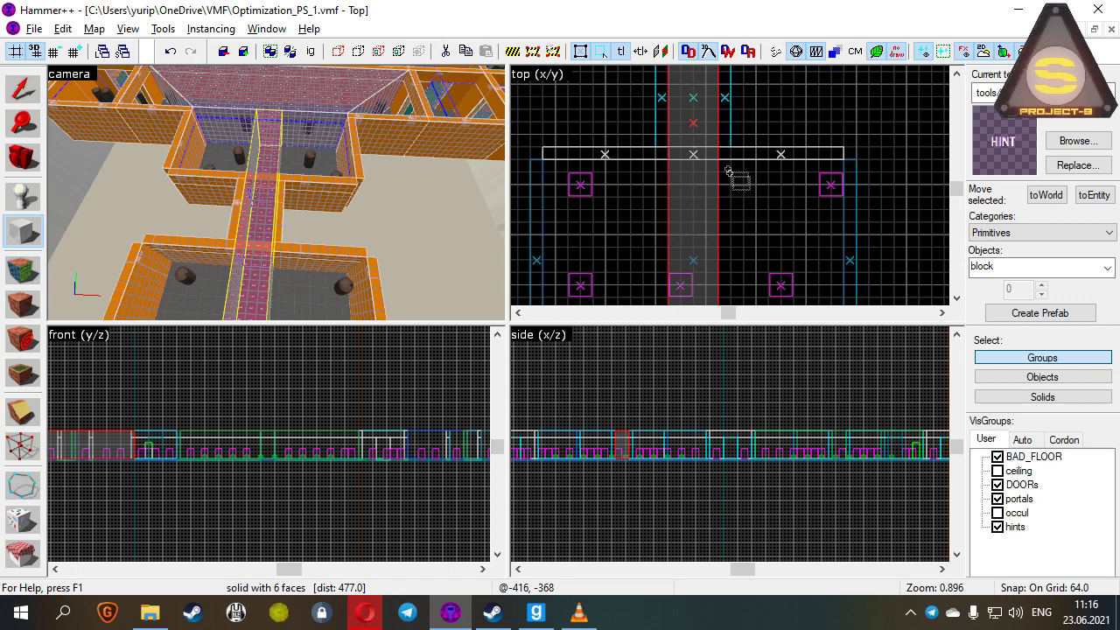
pyautogui.moveTo(722, 162); pyautogui.dragTo(847, 253)
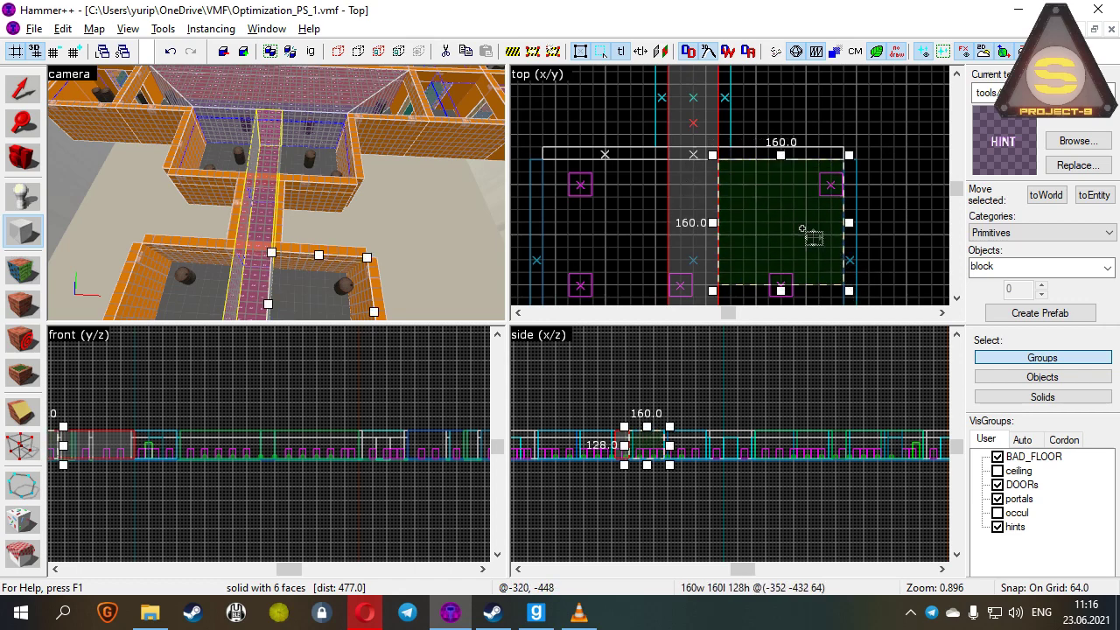
pyautogui.press('Return')
# Step: Clip the 160 x 160 hint block diagonally from its corner at the corridor entrance
pyautogui.hotkey('shift', 'x')
pyautogui.scroll(5, 718, 161)
pyautogui.moveTo(720, 161); pyautogui.dragTo(740, 160)
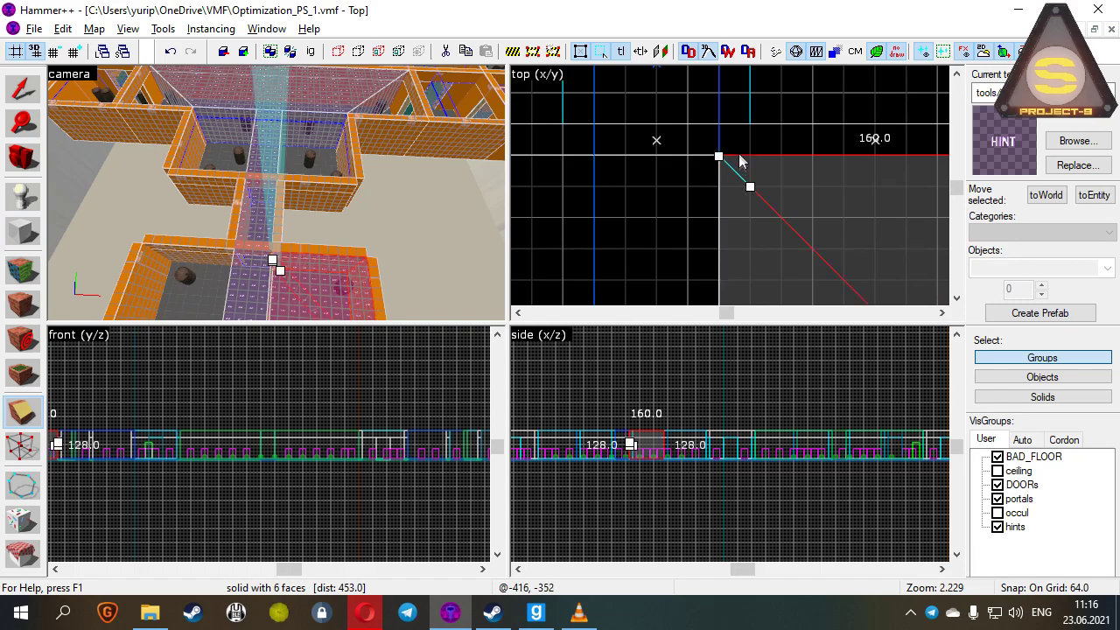
pyautogui.scroll(-6, 770, 162)
pyautogui.press('Return')
pyautogui.press('z')
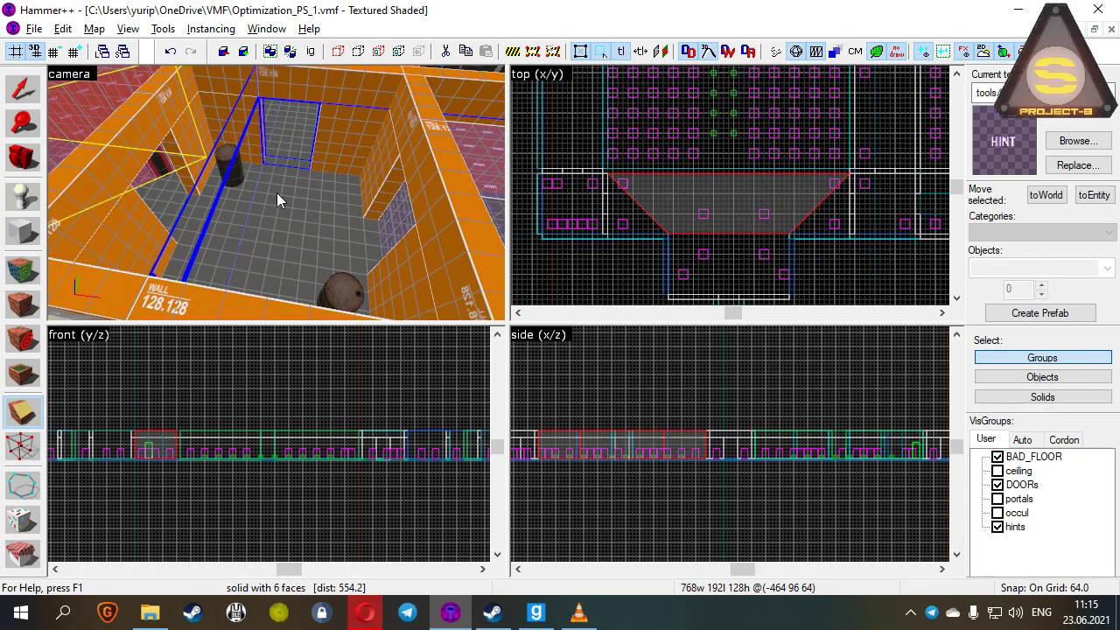
# Step: Enlarge the camera view to fill the workspace and make the portals VisGroup visible
pyautogui.hotkey('shift', 'z')
pyautogui.hotkey('shift', 'z')
pyautogui.hotkey('shift', 'z')
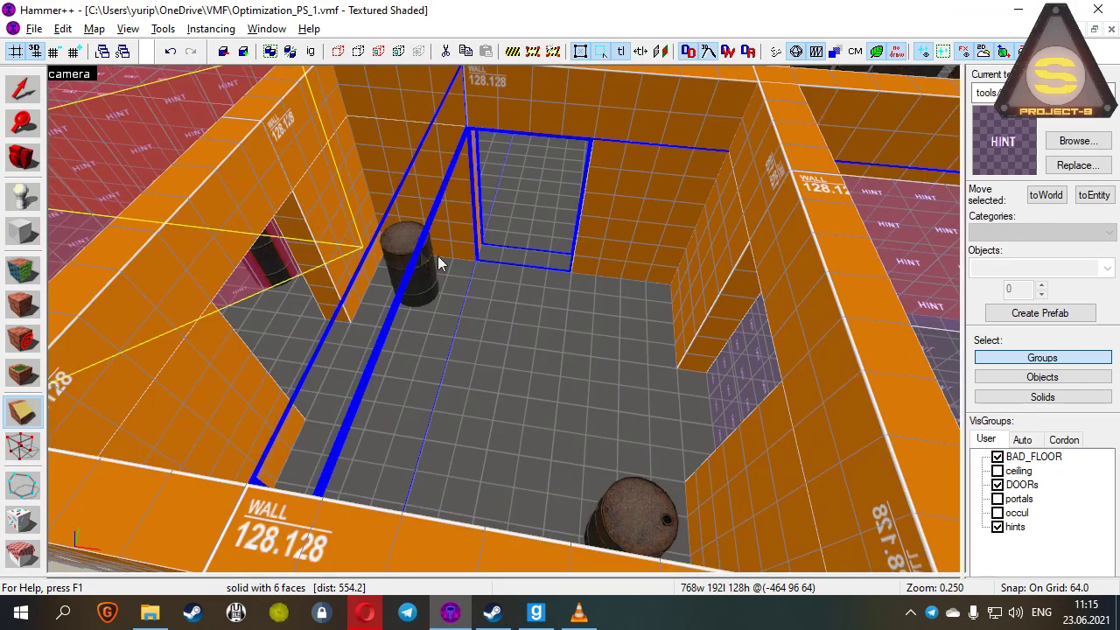
pyautogui.click(999, 498)
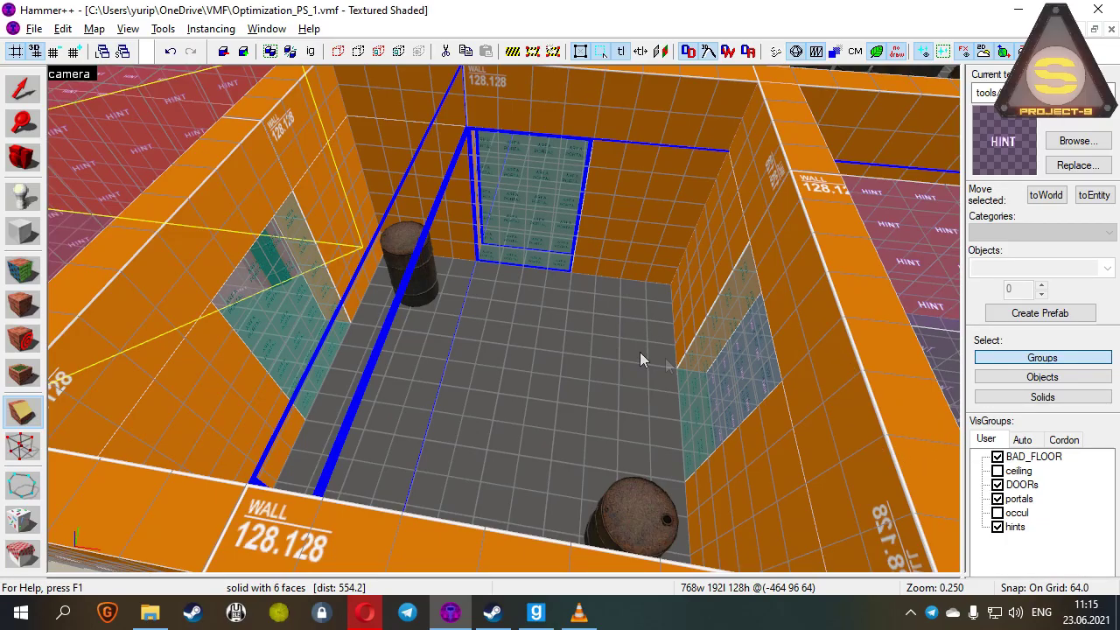
# Step: Examine the area portals in the room's doorways and the neighbouring hint brush in the 3D view
pyautogui.press('z')
pyautogui.press('w')
pyautogui.press('w')
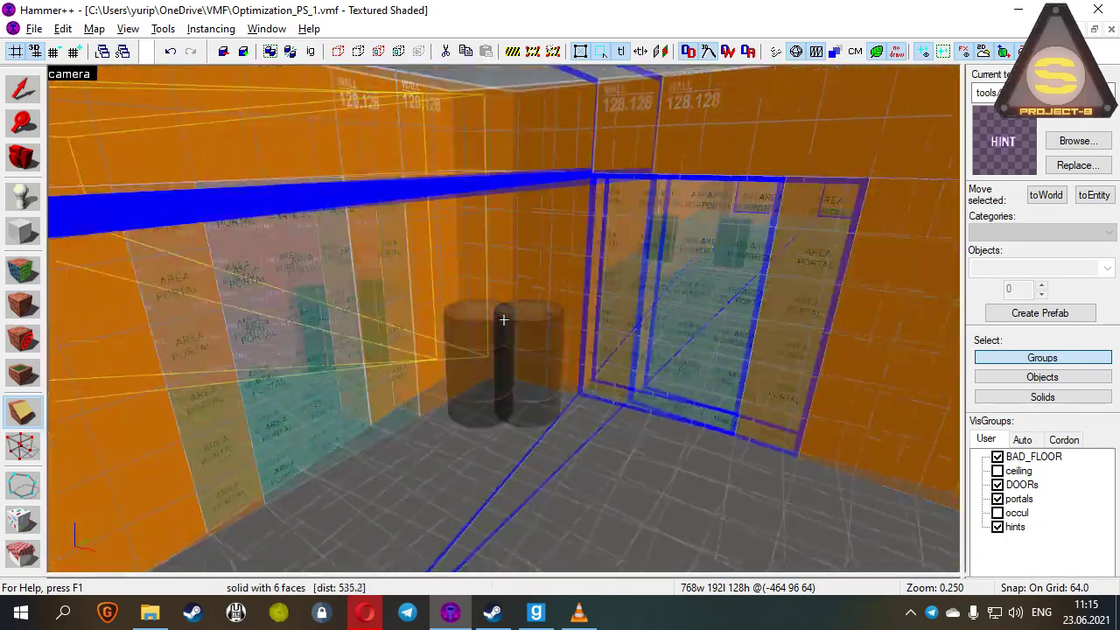
pyautogui.press('s')
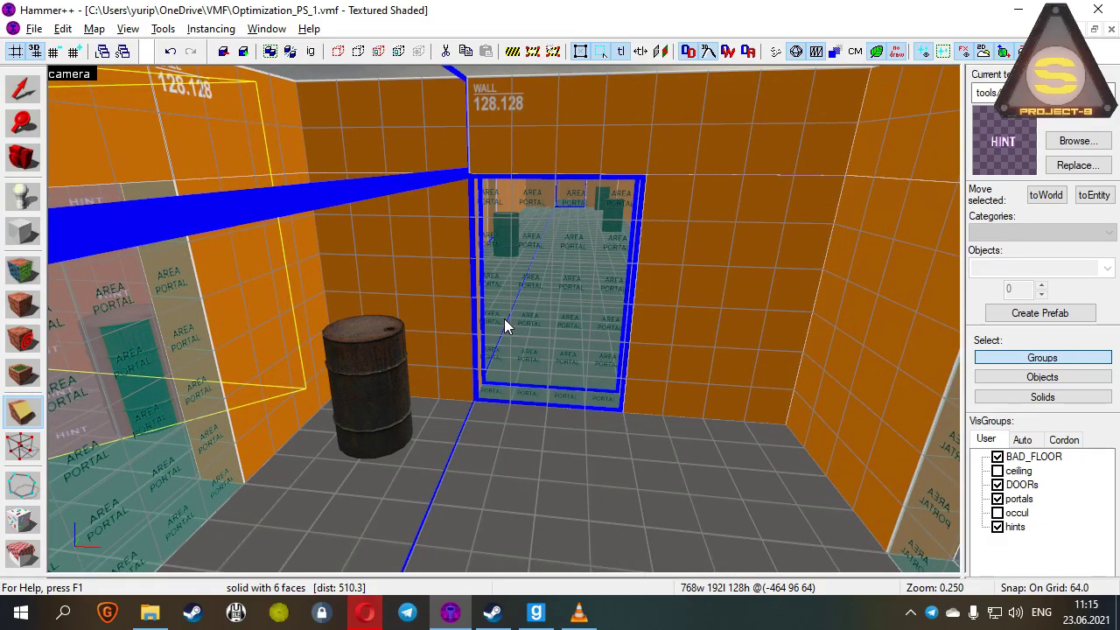
pyautogui.press('z')
pyautogui.press('w')
pyautogui.press('s')
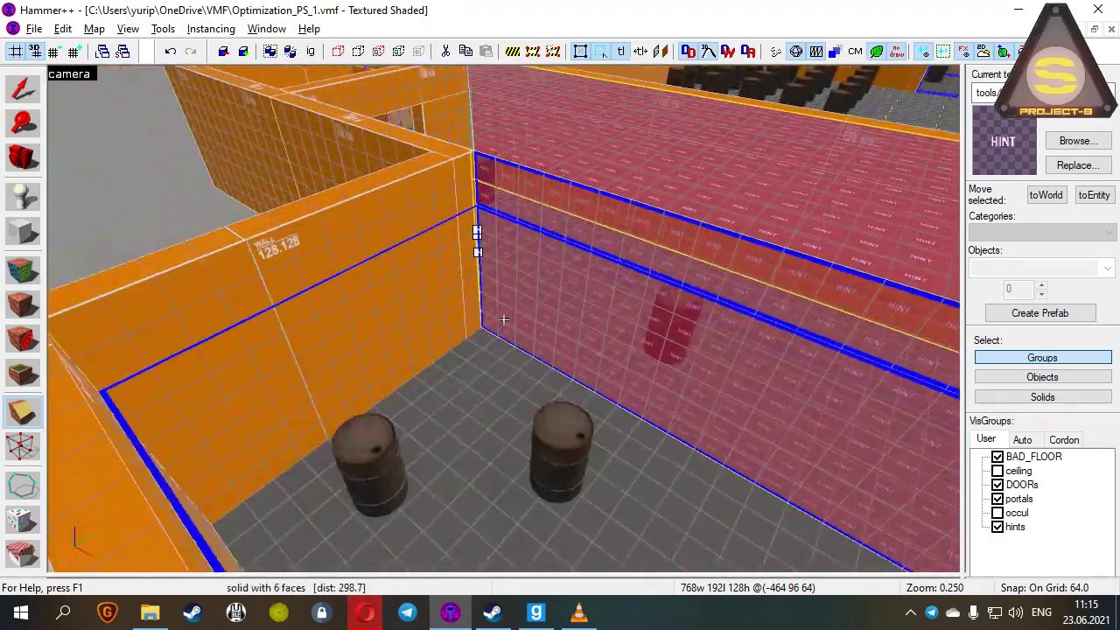
pyautogui.press('z')
# Step: Restore the four-view layout and activate the Block tool with the block primitive, framing the smaller room and corridor in the top view
pyautogui.hotkey('shift', 'z')
pyautogui.scroll(-3, 634, 194)
pyautogui.scroll(3, 663, 201)
pyautogui.click(26, 243)
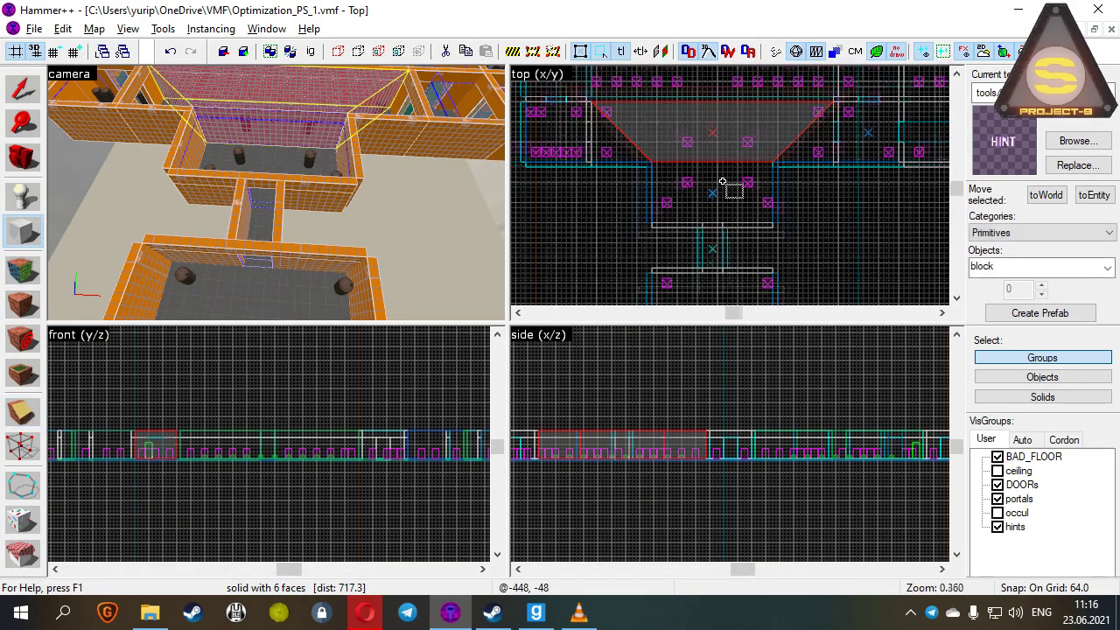
pyautogui.scroll(4, 722, 180)
pyautogui.scroll(-4, 725, 96)
pyautogui.scroll(4, 723, 187)
pyautogui.scroll(-2, 716, 200)
pyautogui.scroll(3, 708, 115)
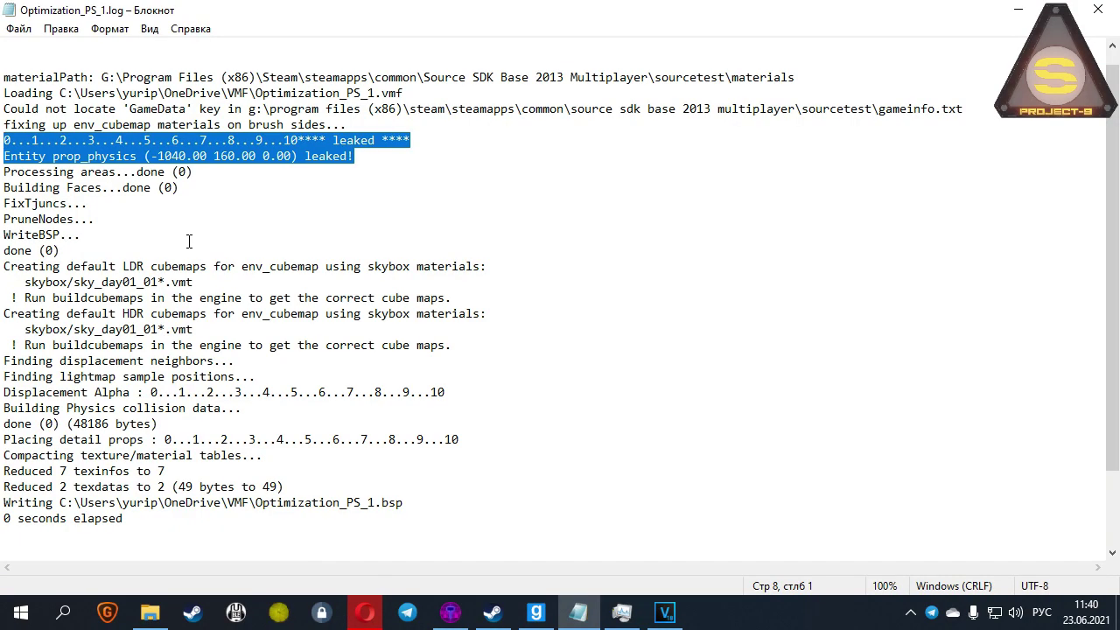
# Step: Examine the leak lines in Optimization_PS_1.log in Notepad, highlighting the leaked marker and the prop_physics entity entry
pyautogui.click(189, 242)
pyautogui.scroll(-2, 761, 535)
pyautogui.scroll(3, 761, 535)
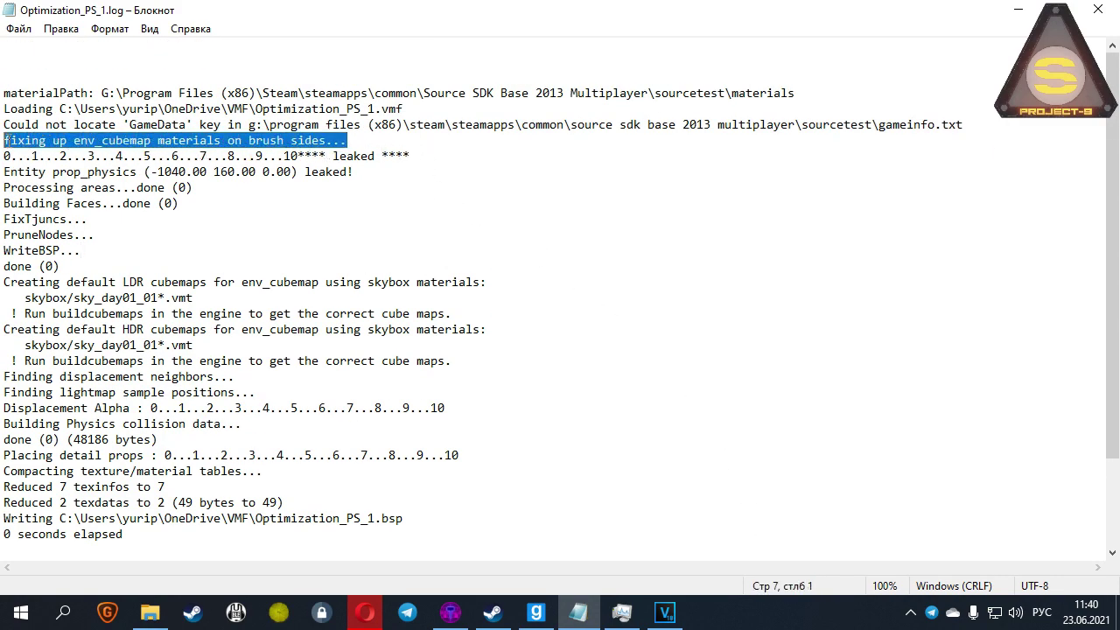
pyautogui.click(412, 161)
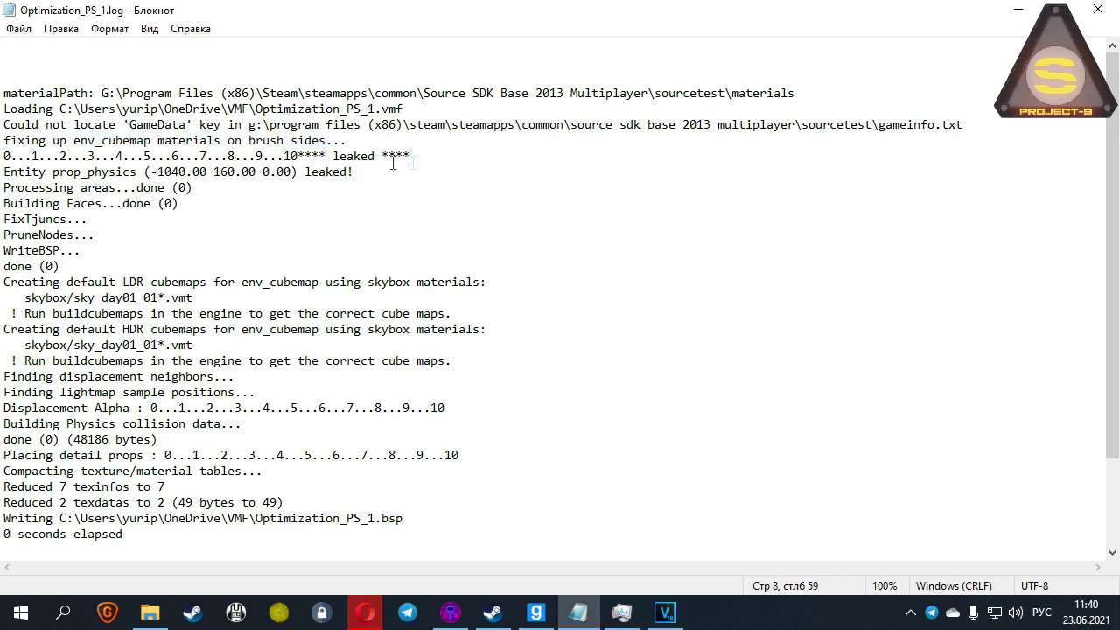
pyautogui.moveTo(6, 156); pyautogui.dragTo(6, 148)
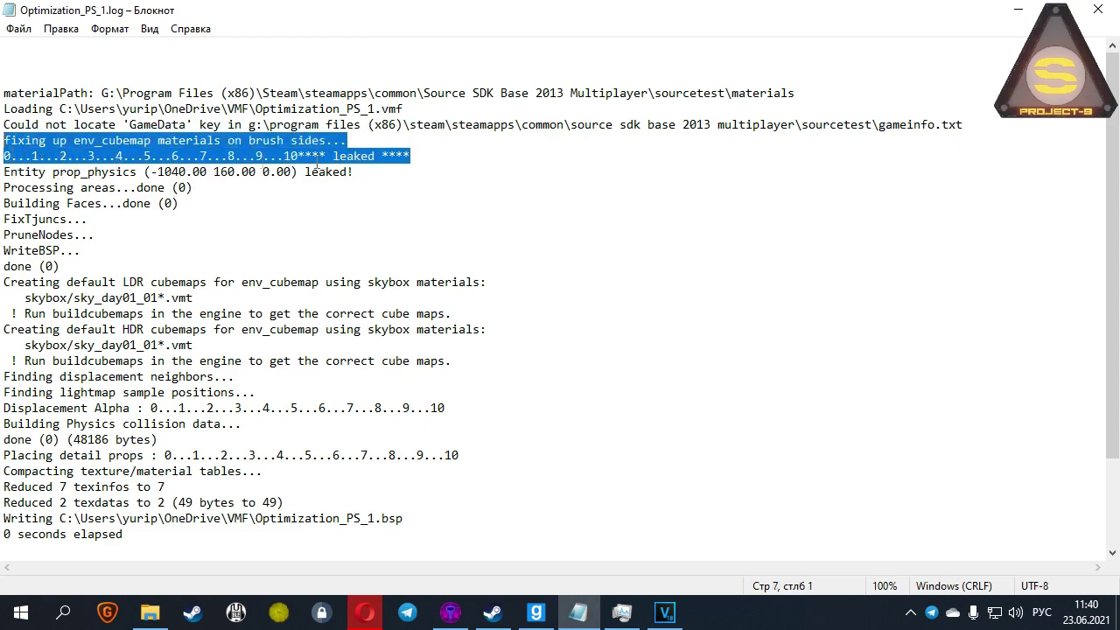
pyautogui.click(370, 176)
pyautogui.moveTo(139, 171); pyautogui.dragTo(12, 165)
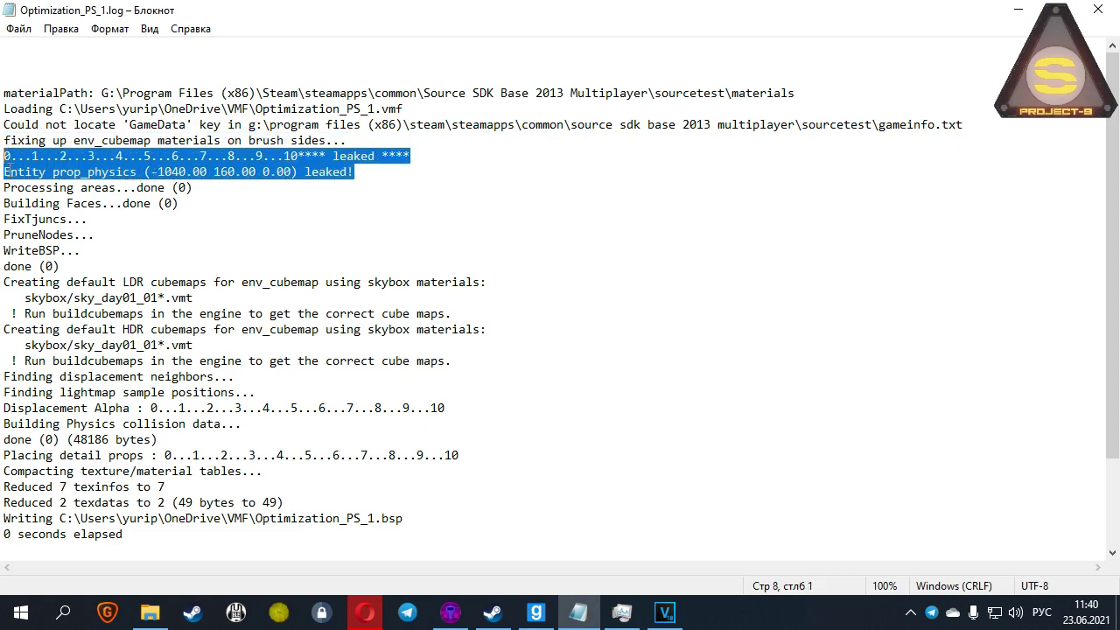